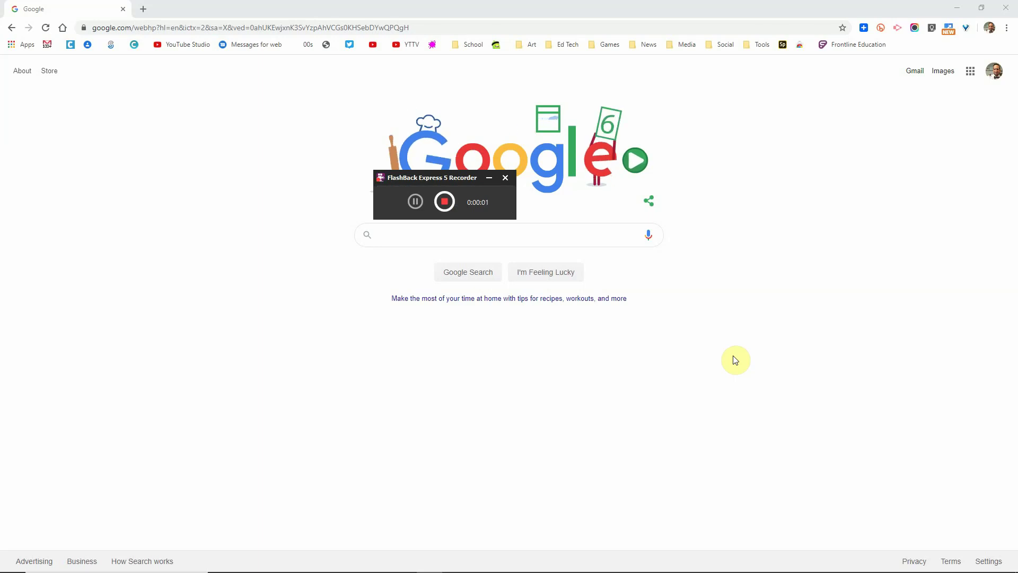
Step: Search Google for 'storyboardthat' and open the storyboardthat.com homepage from the results
click(489, 180)
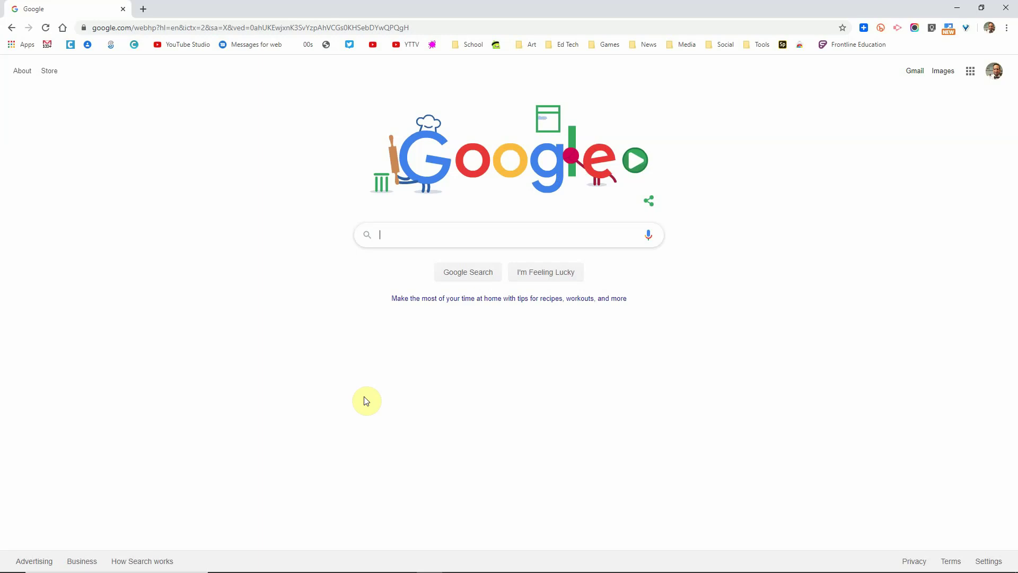
text(storyb)
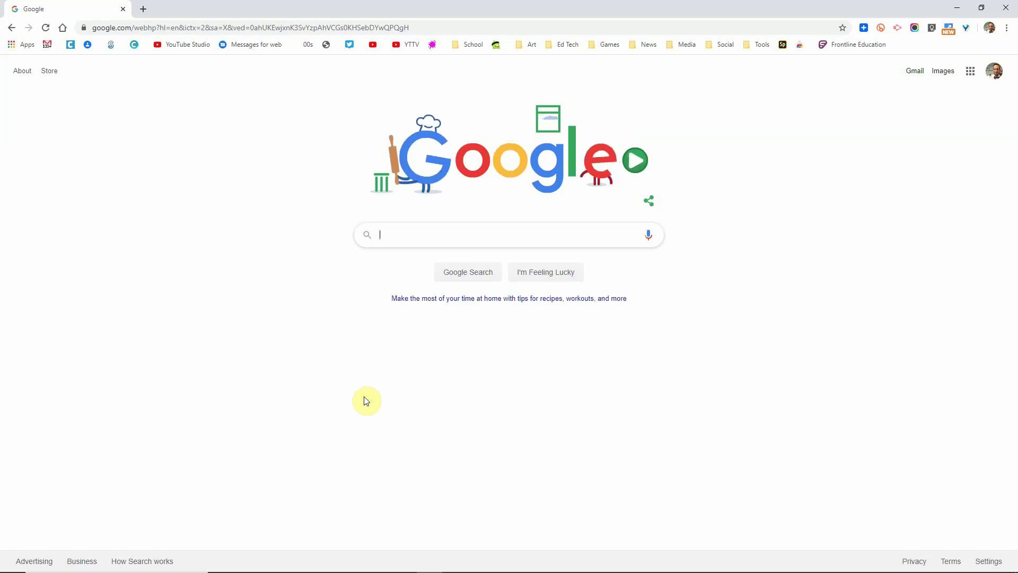
text(oardthat)
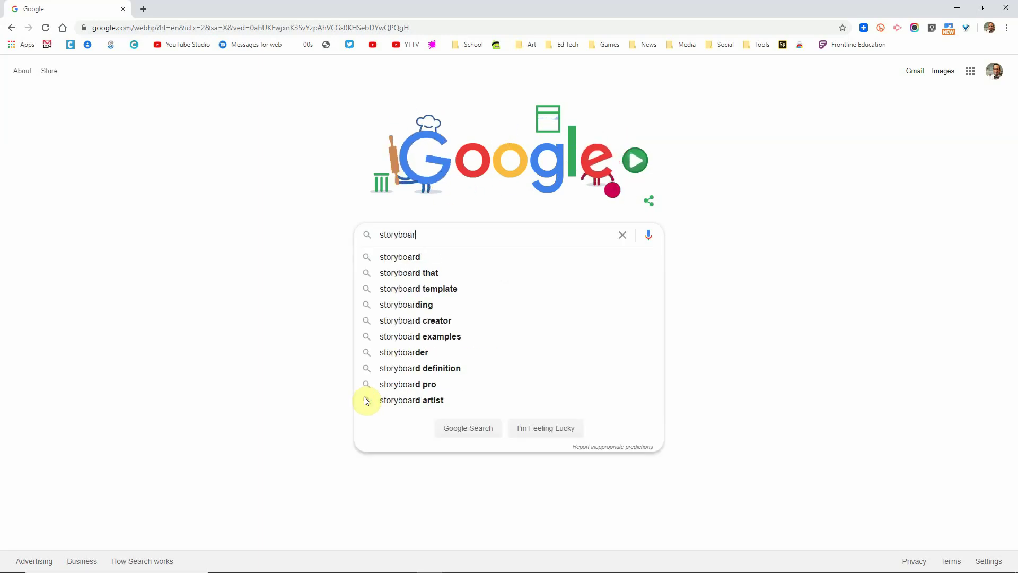
key(Return)
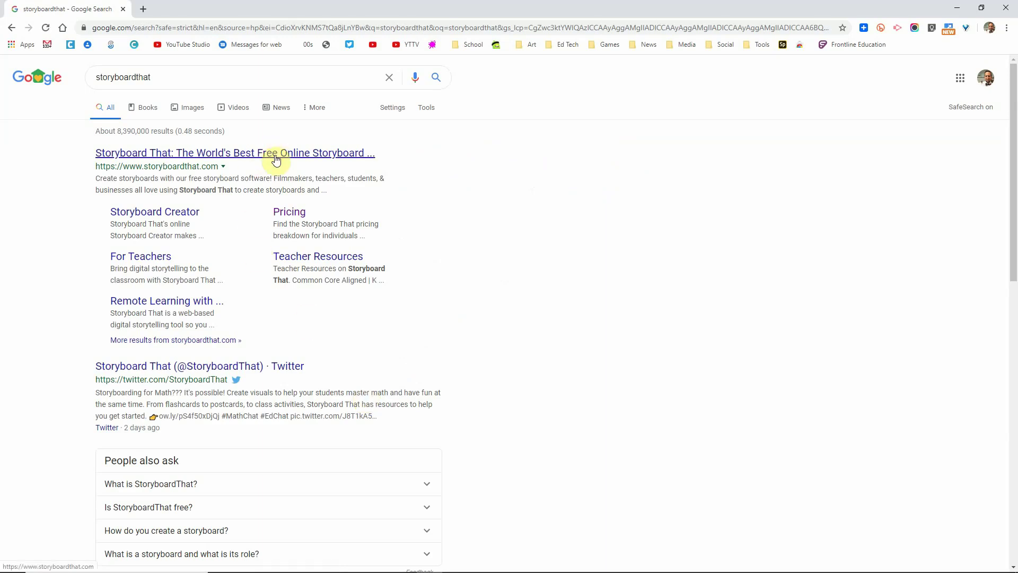
click(275, 152)
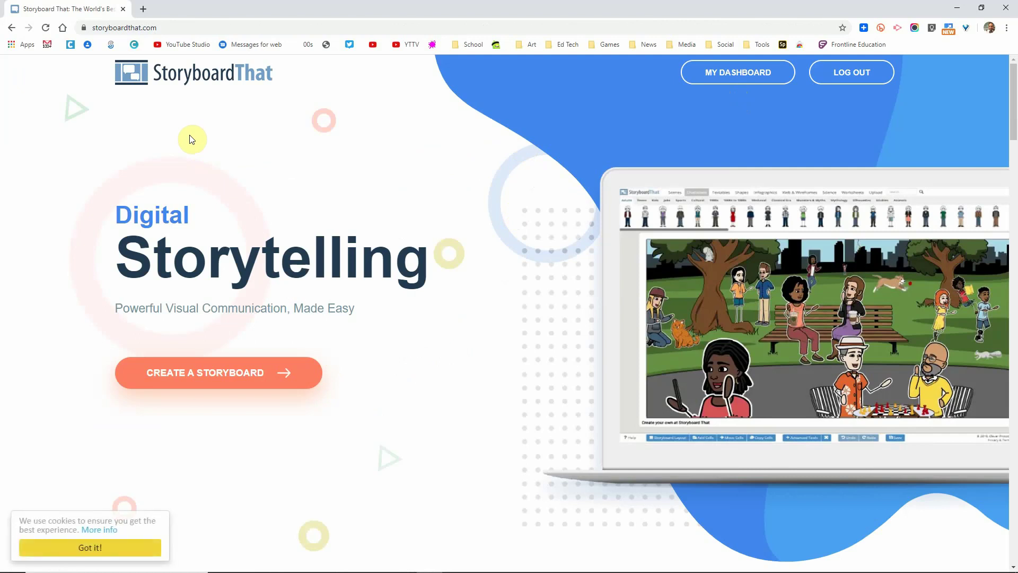
Step: Start a blank three-cell storyboard with Create a Storyboard and accept the cookie notice with Got it!
click(260, 380)
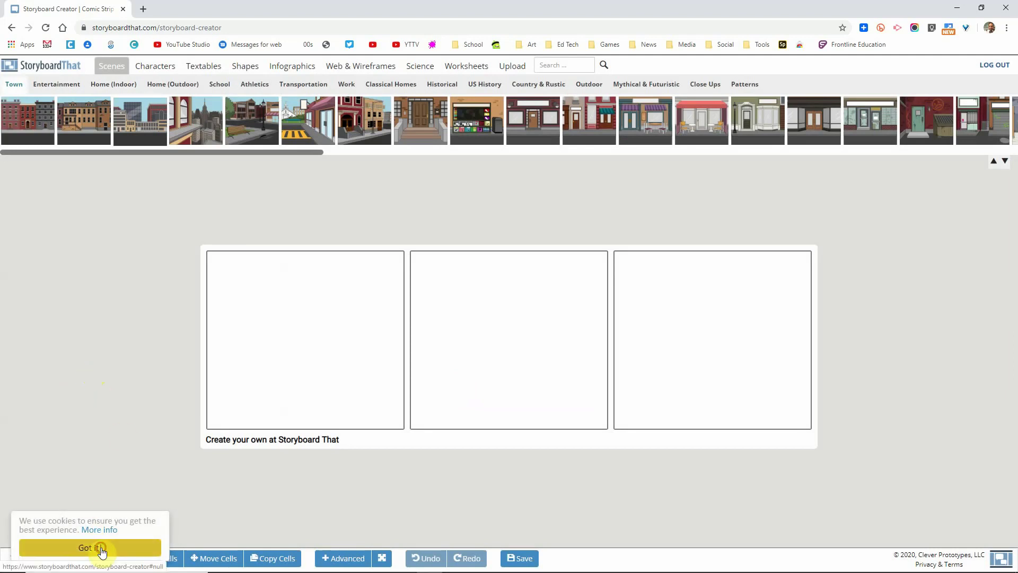
click(102, 552)
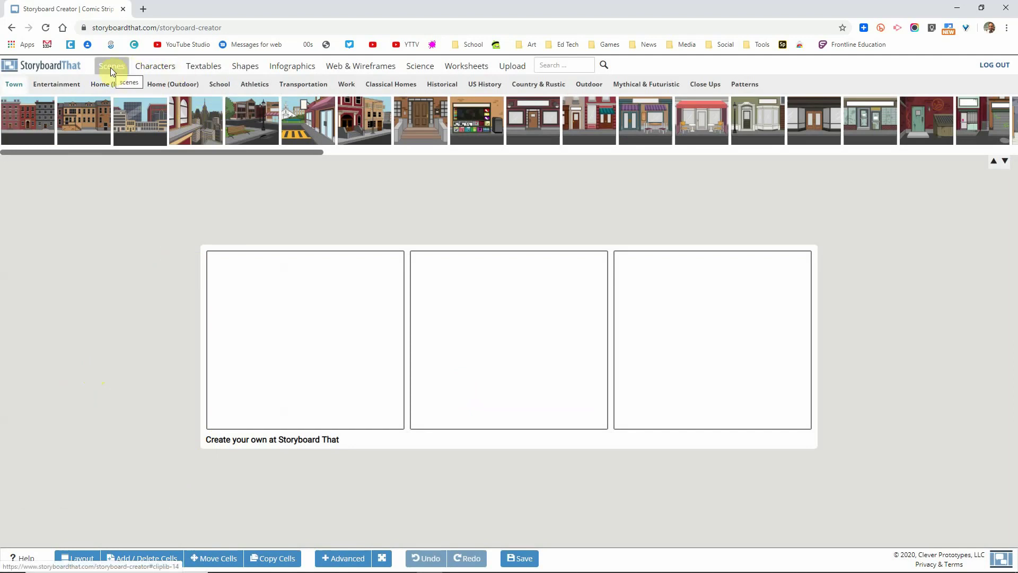
click(156, 66)
click(119, 67)
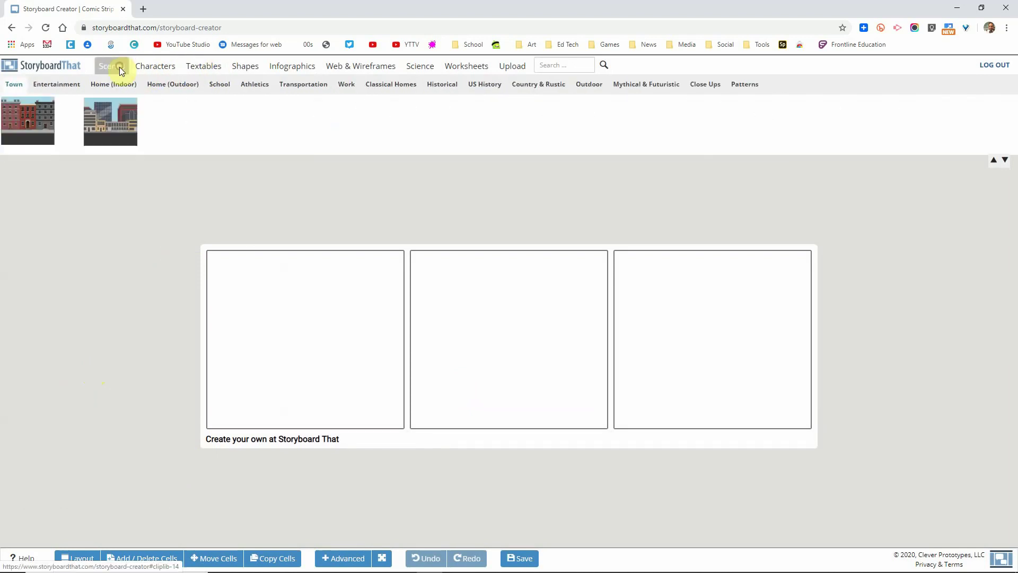
drag(296, 153, 419, 160)
click(47, 84)
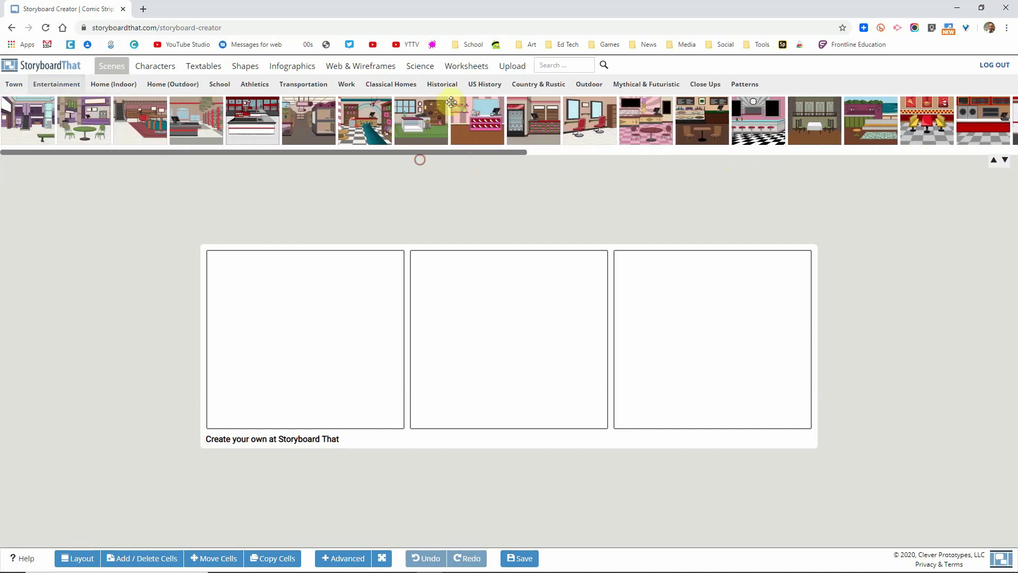
click(112, 88)
drag(197, 147, 405, 154)
click(171, 85)
click(220, 85)
click(305, 89)
click(391, 86)
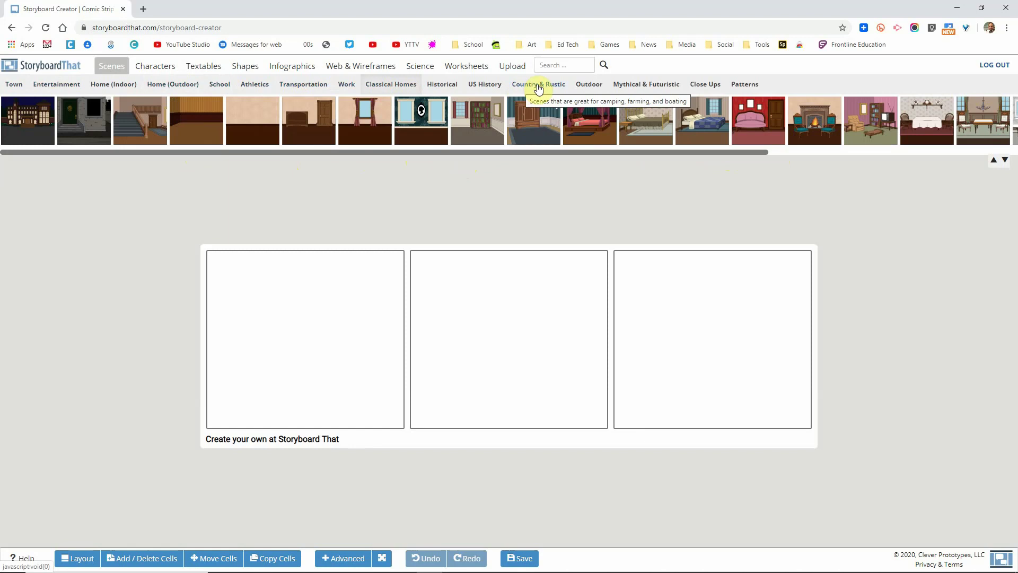
click(538, 89)
click(591, 88)
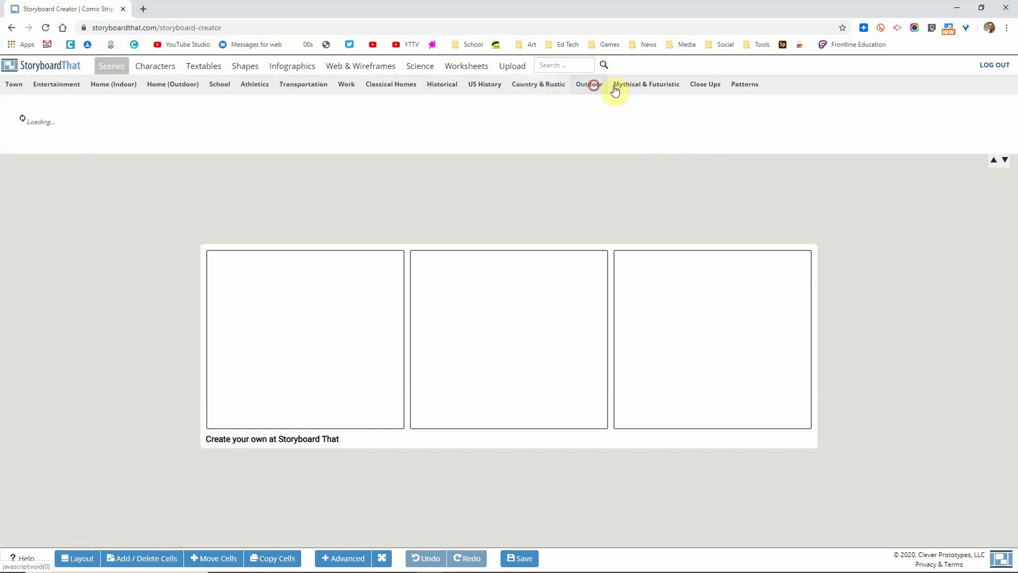
click(658, 88)
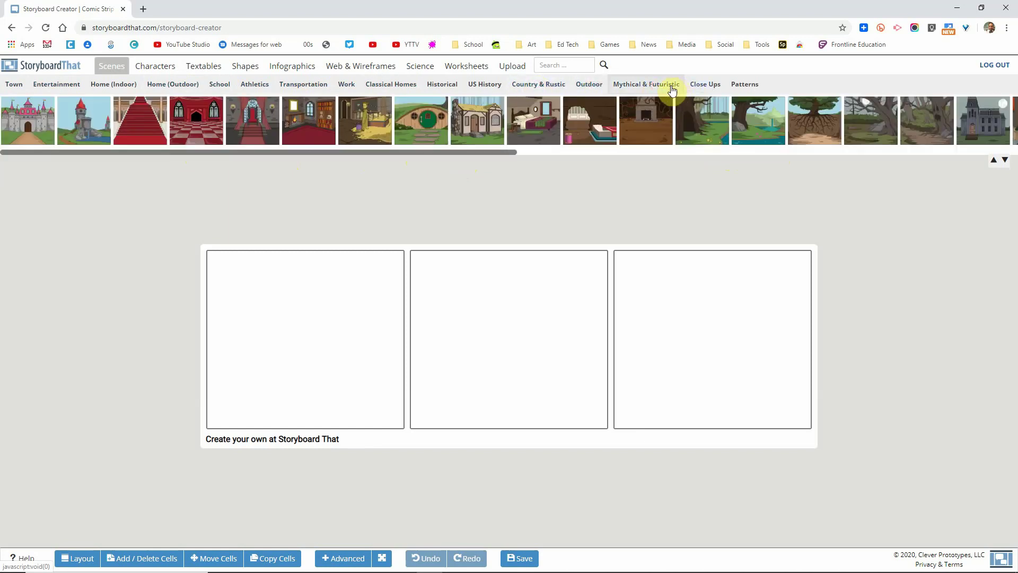
click(699, 86)
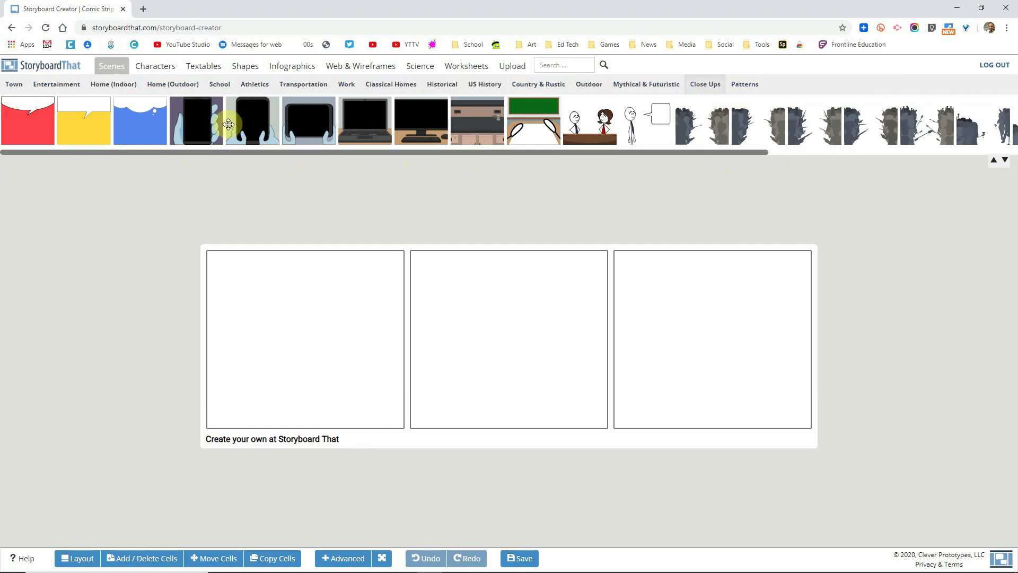
click(740, 85)
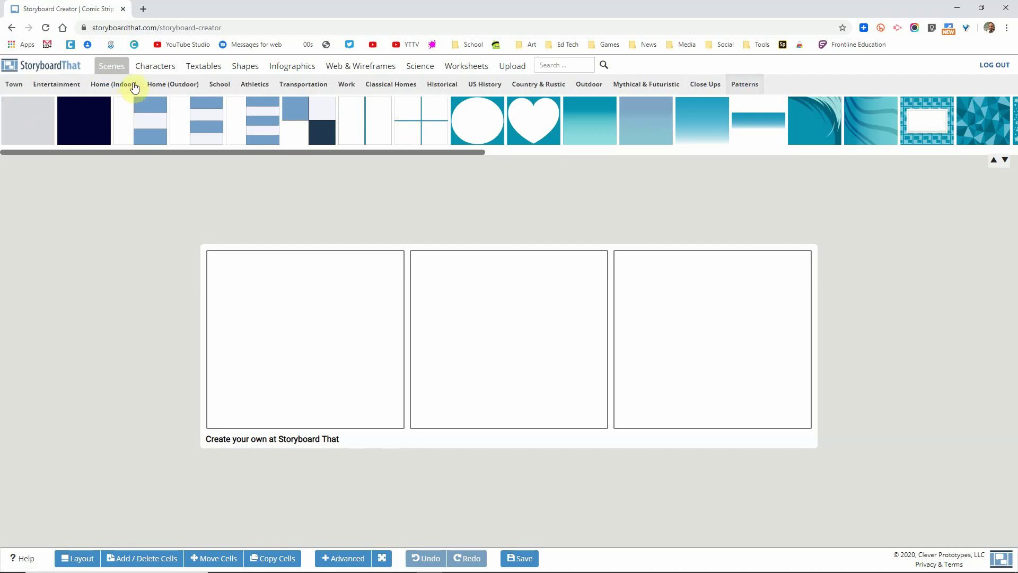
click(154, 67)
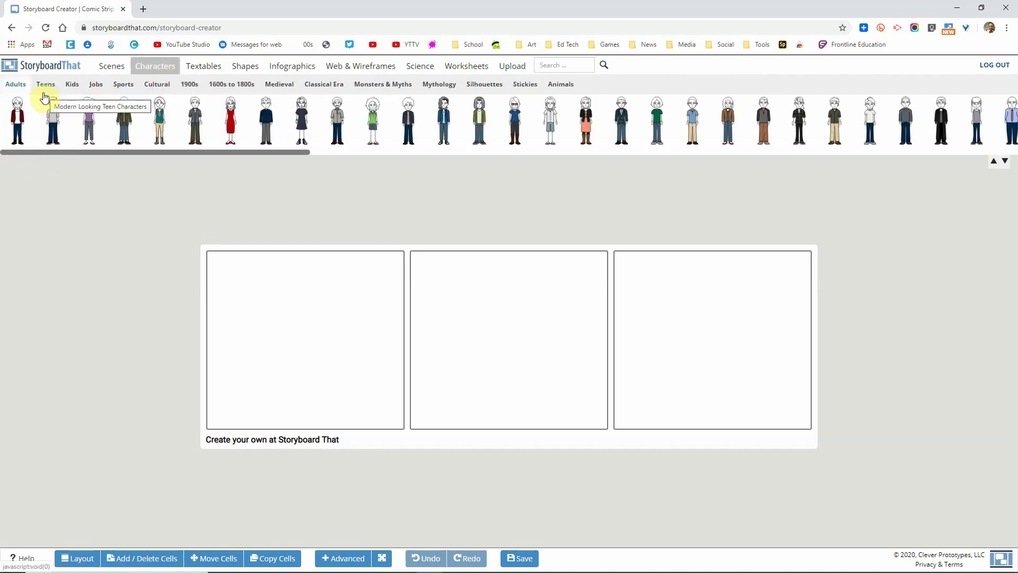
Step: Browse every character category from Adults to Animals, check Upload, then go back to Scenes
click(14, 85)
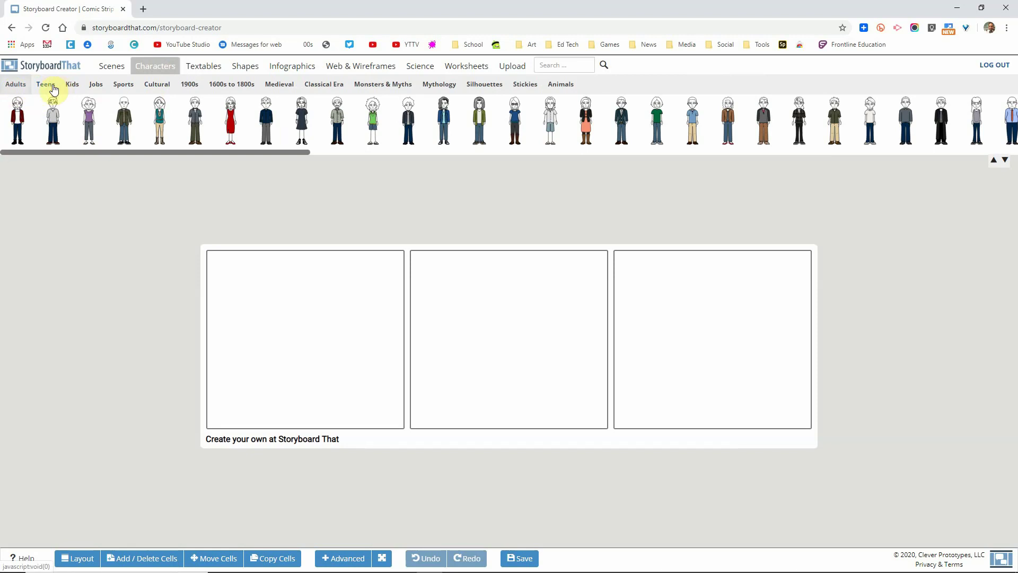
click(45, 87)
click(228, 85)
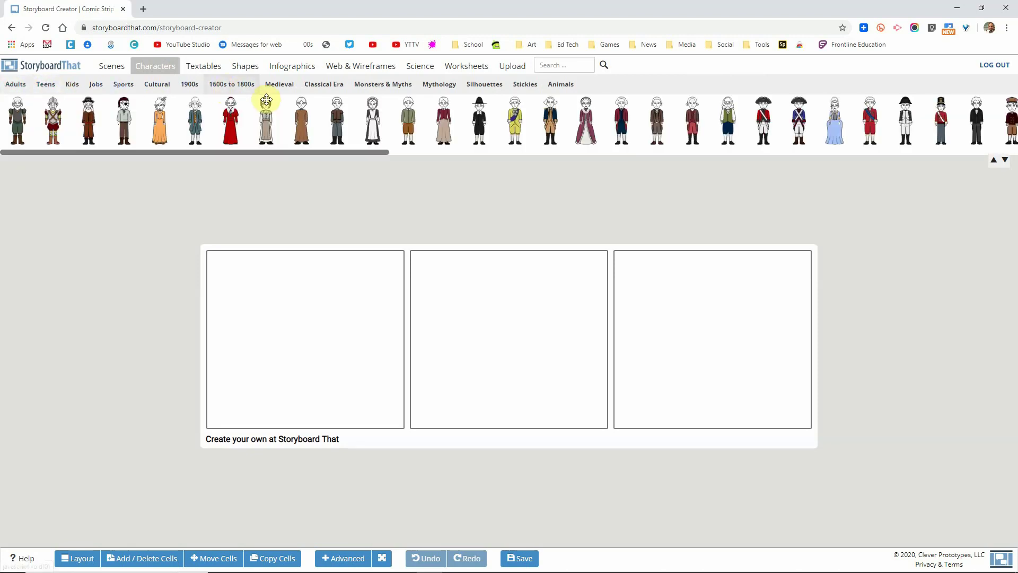
click(285, 87)
click(158, 84)
click(447, 89)
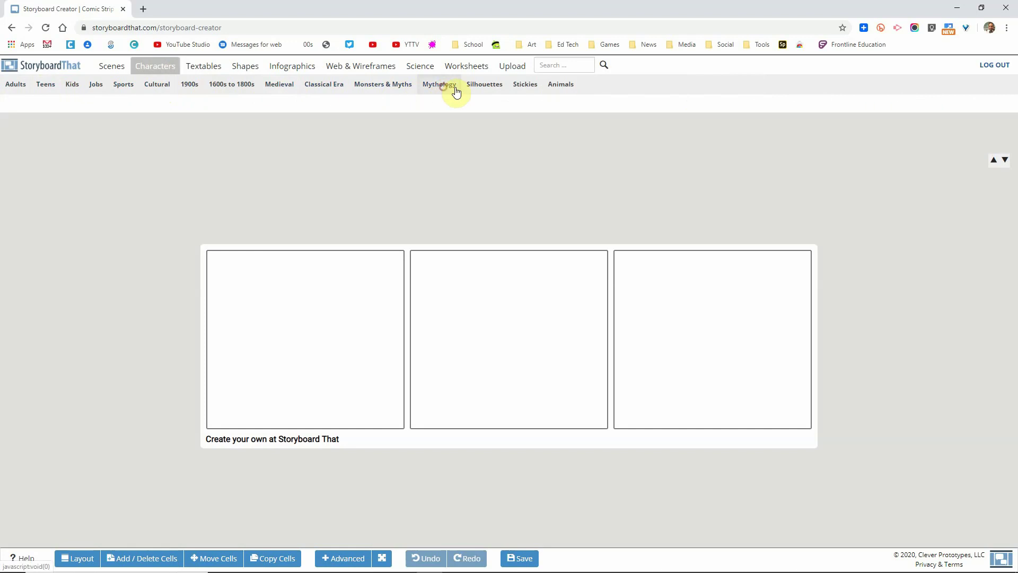
click(484, 86)
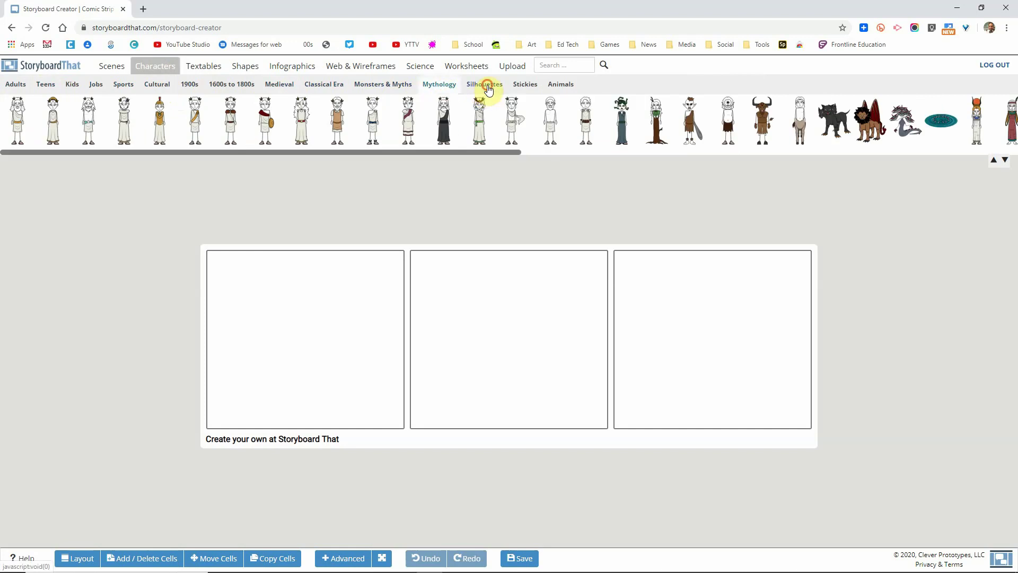
click(526, 87)
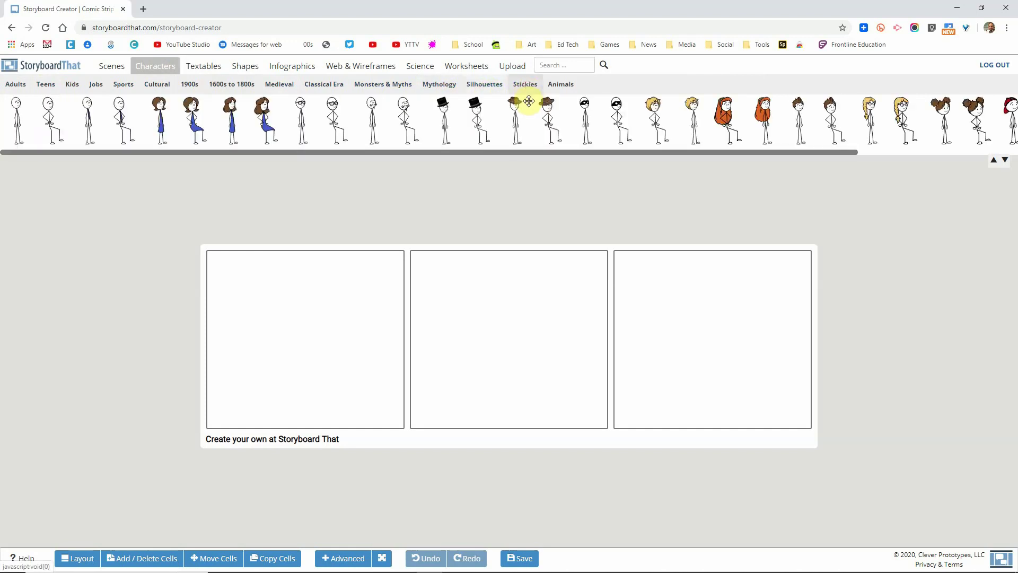
click(560, 91)
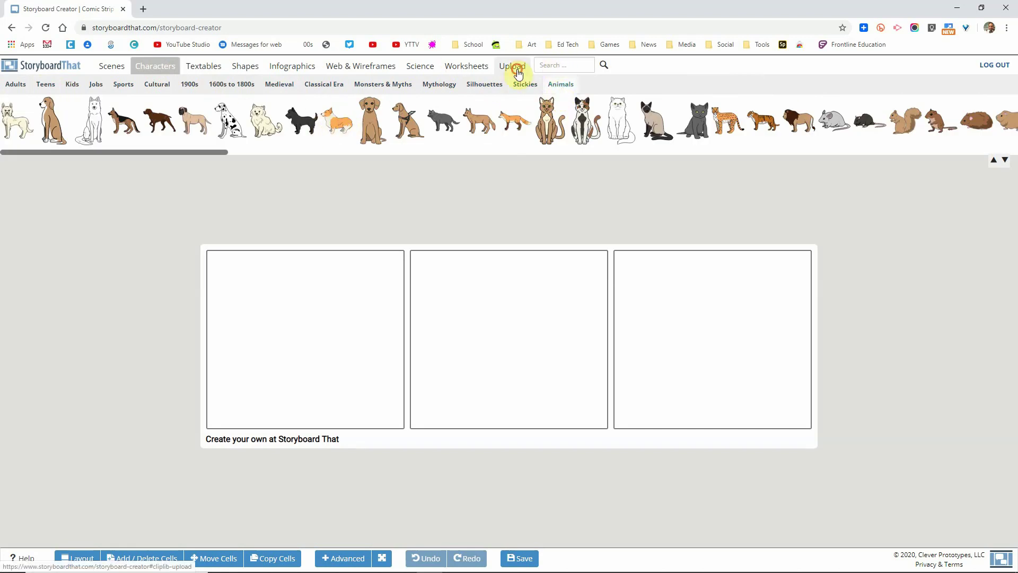
click(518, 73)
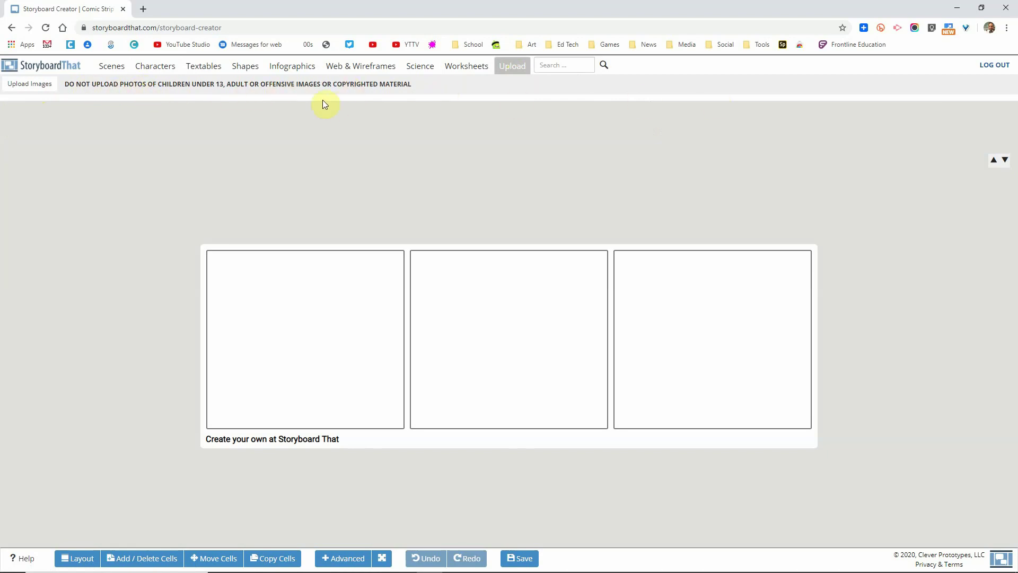
click(116, 69)
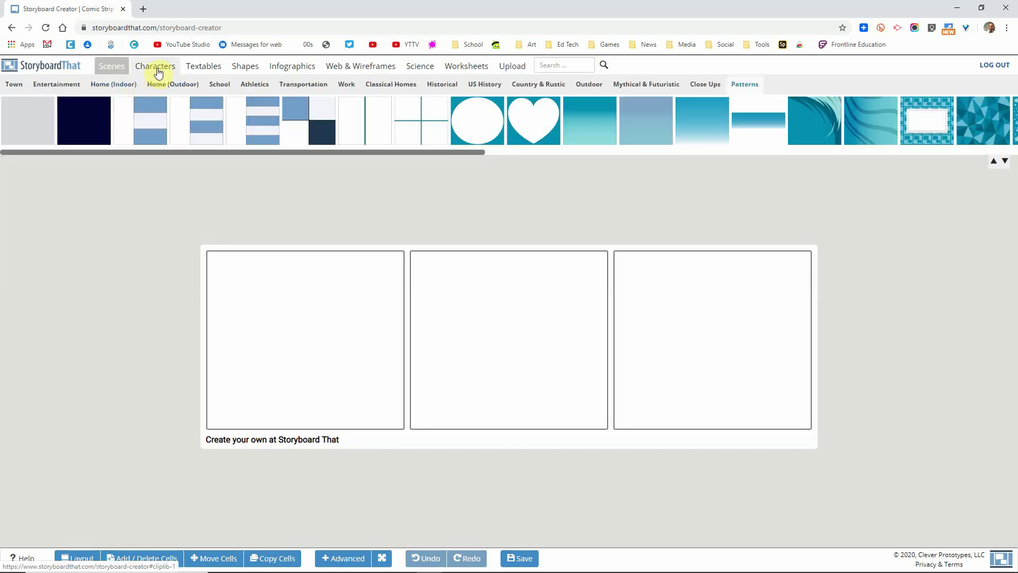
Step: View Town scenes and the Textables categories Action through Signs, then switch to the Shapes library
click(14, 84)
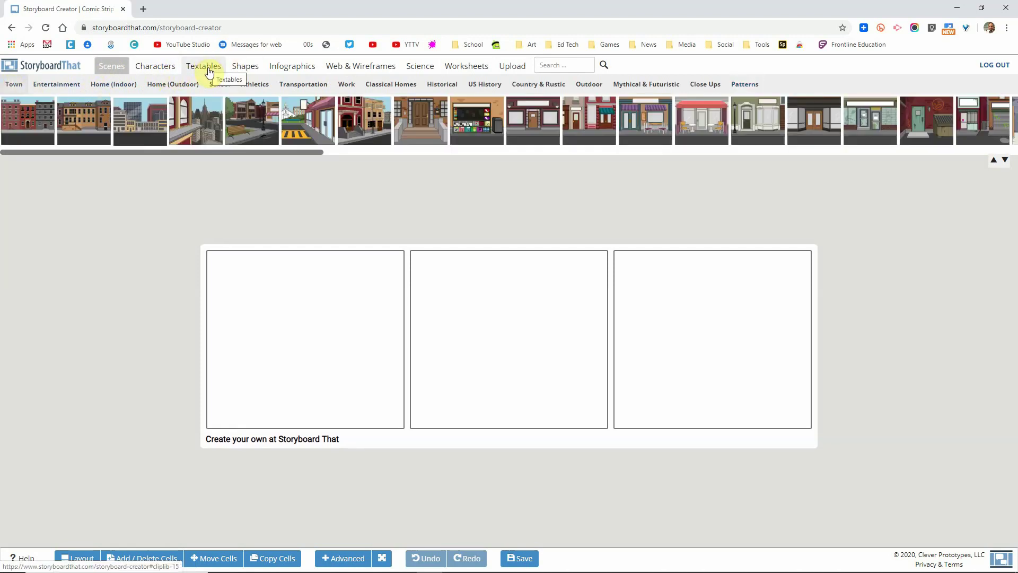
click(209, 69)
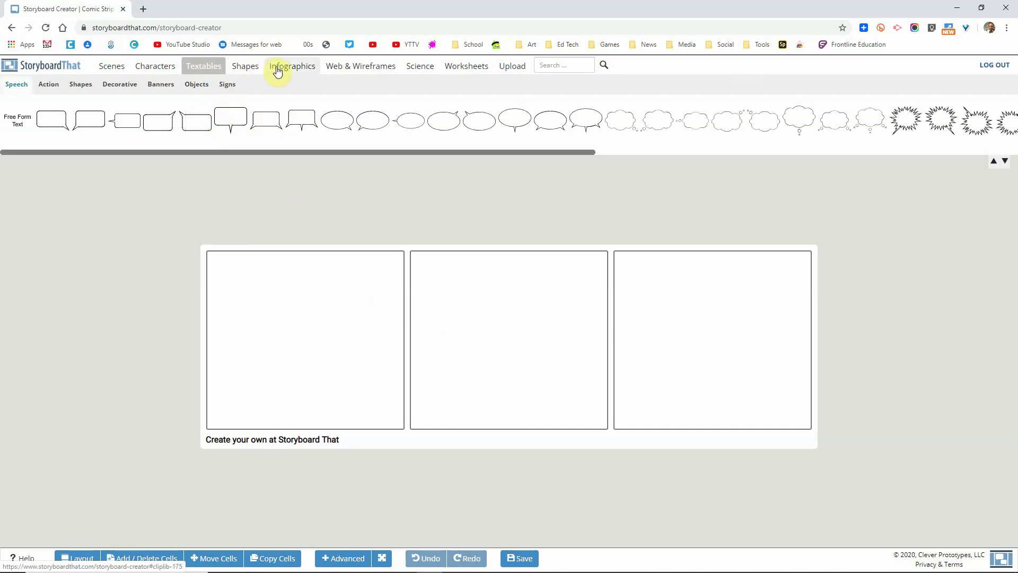
click(42, 86)
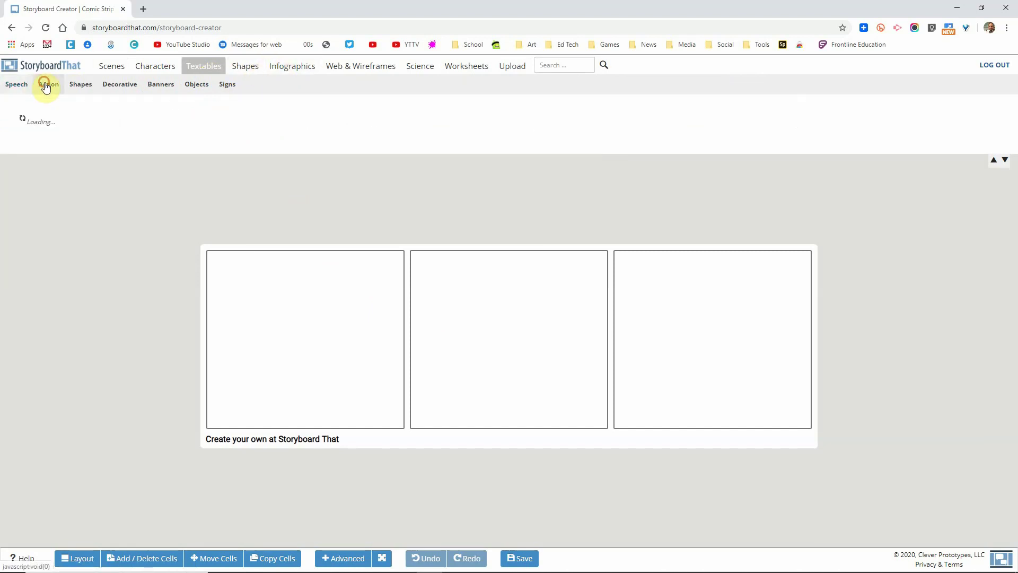
click(80, 88)
click(130, 92)
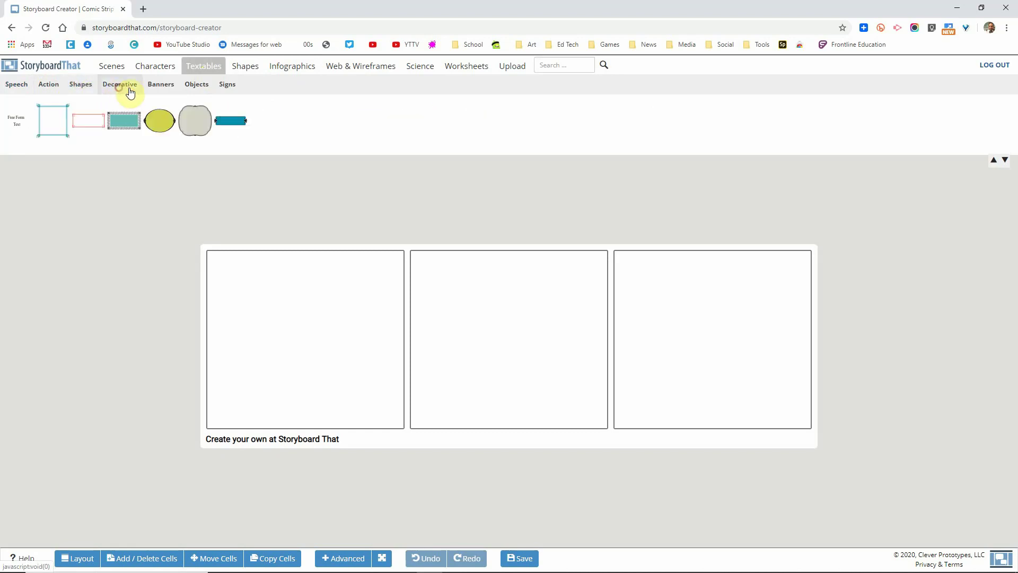
click(161, 87)
click(195, 89)
click(227, 91)
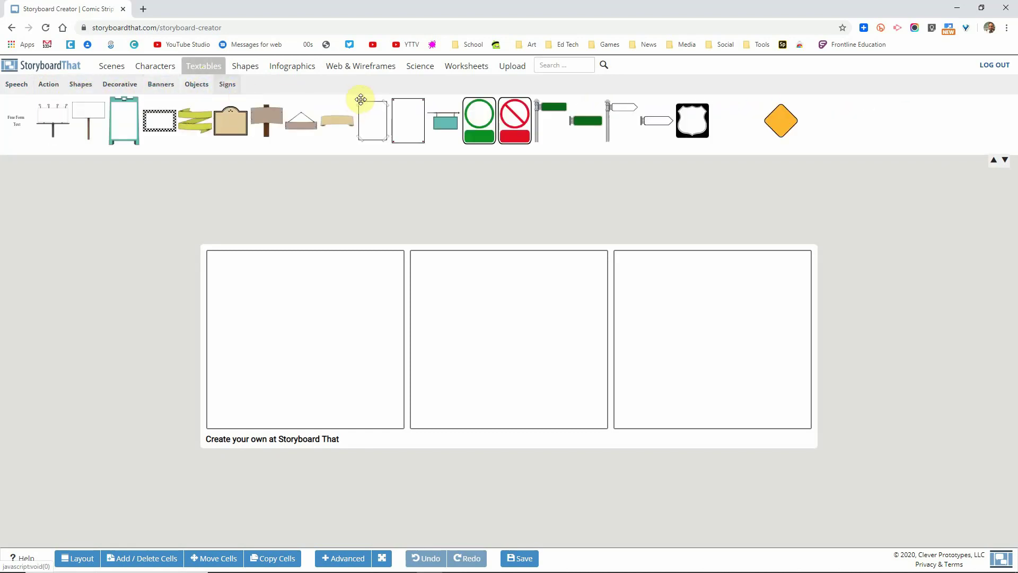
click(257, 69)
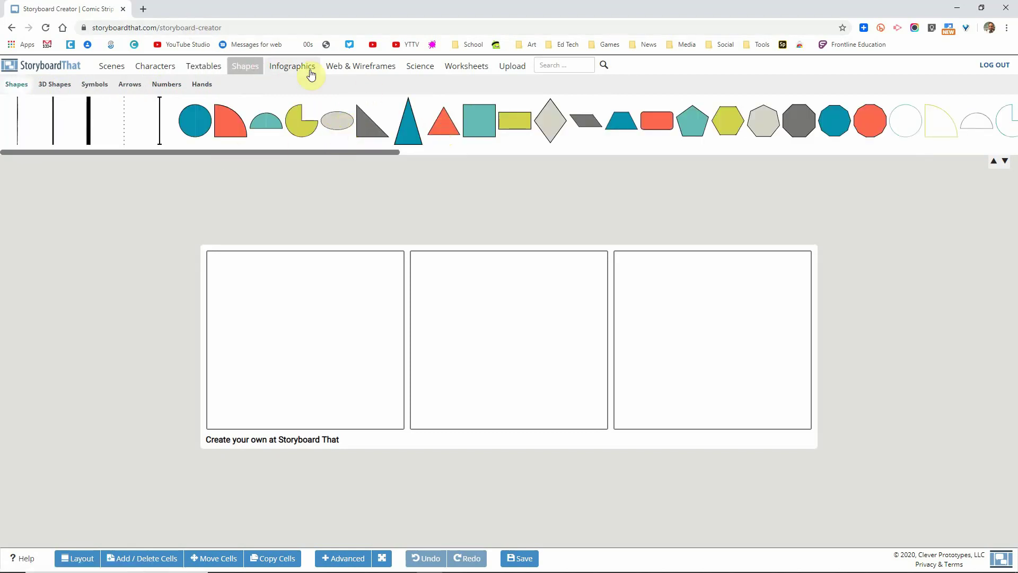
Step: Browse Infographics, Web & Wireframes, Science, Worksheets and Upload assets, then go back to Town scenes
click(299, 69)
drag(321, 151, 648, 153)
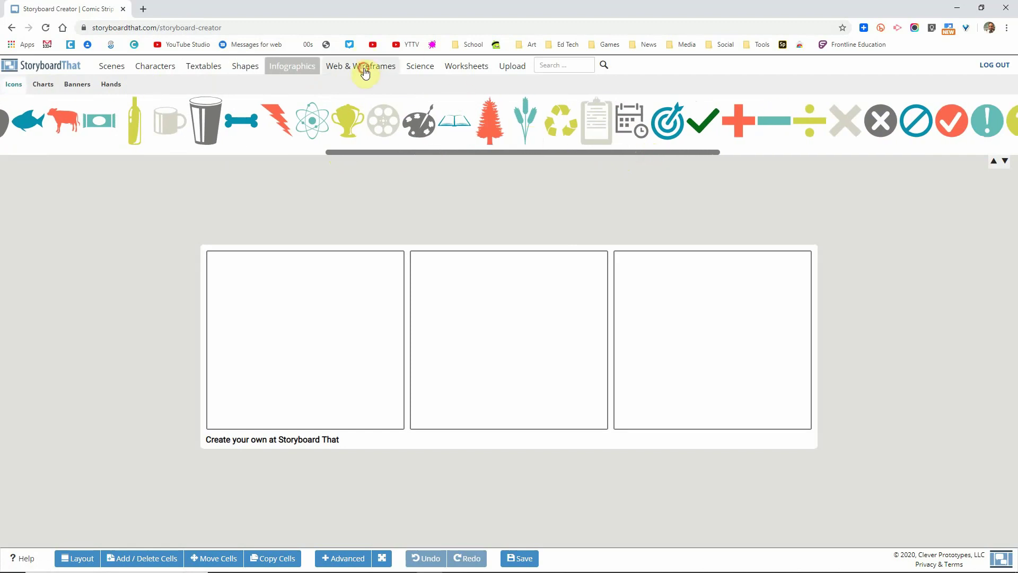
click(364, 68)
drag(232, 153, 596, 154)
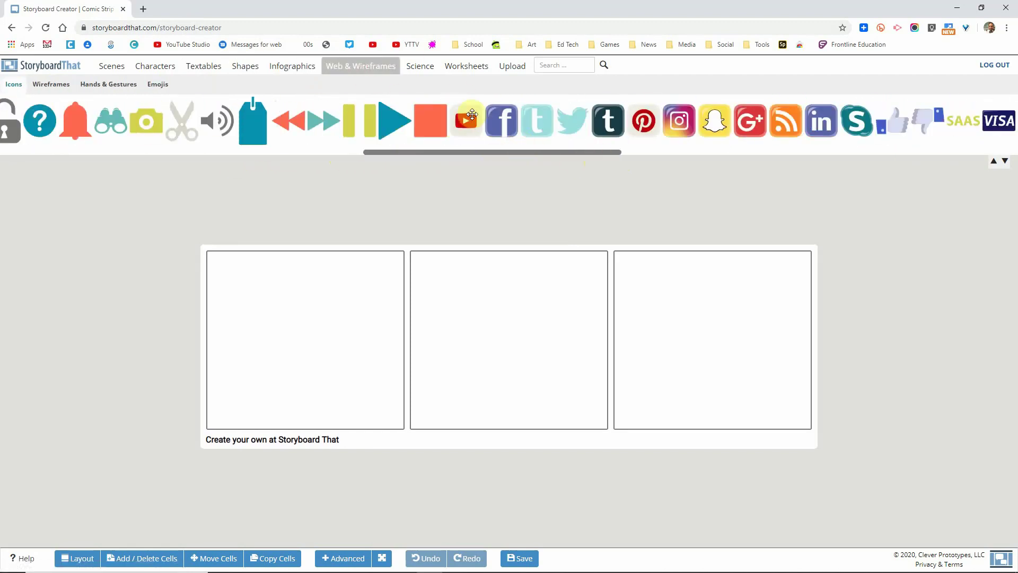
click(427, 76)
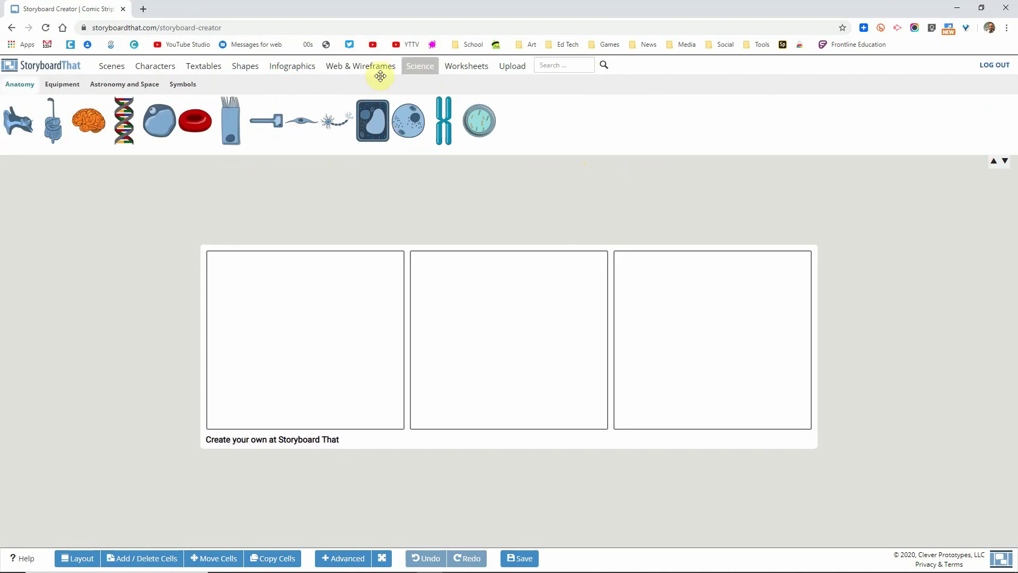
click(476, 66)
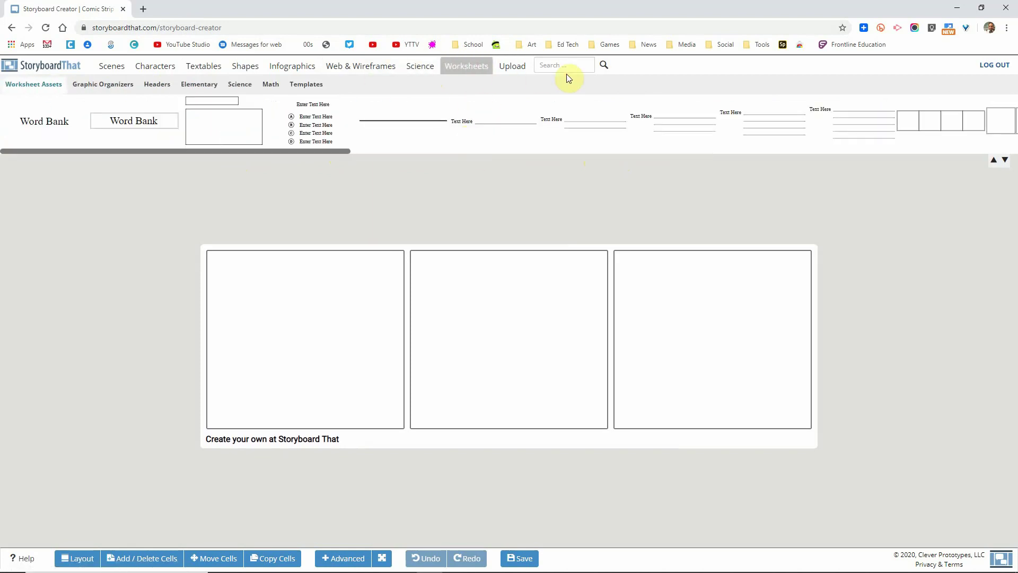
click(514, 67)
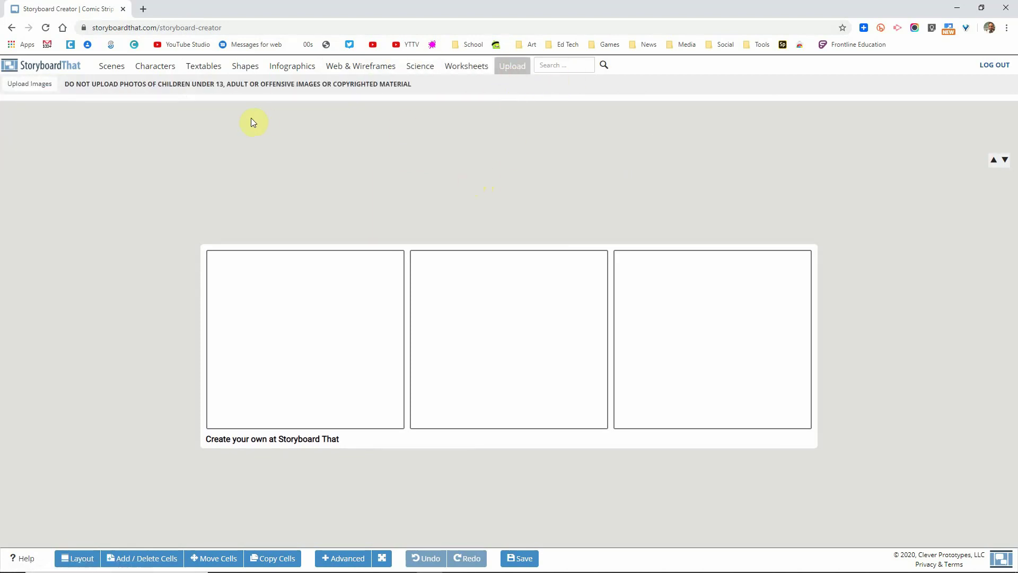
click(109, 67)
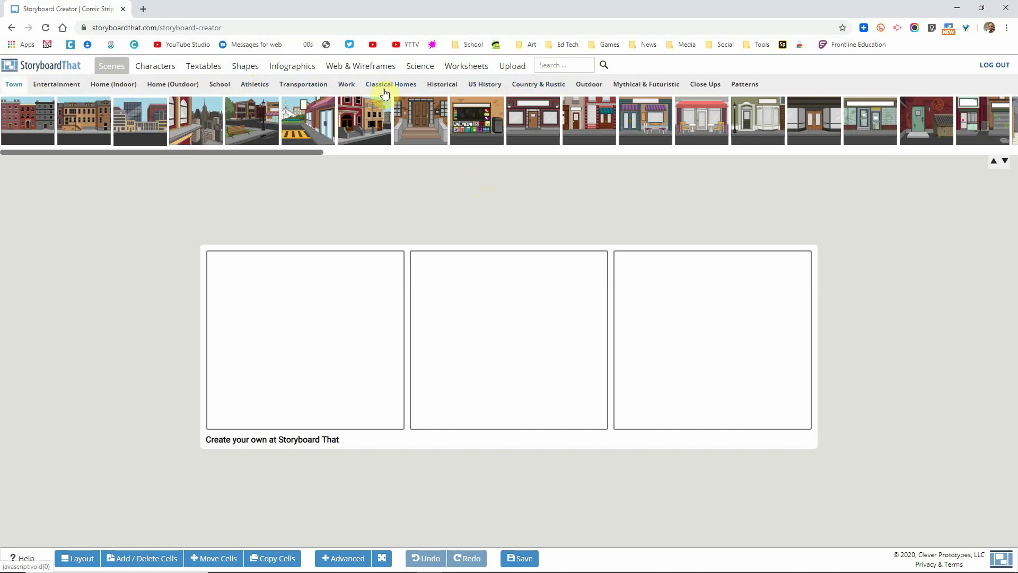
Step: Put the Outdoor mountain-and-river scene in cell 1, replacing a snowy river scene placed there first
click(590, 84)
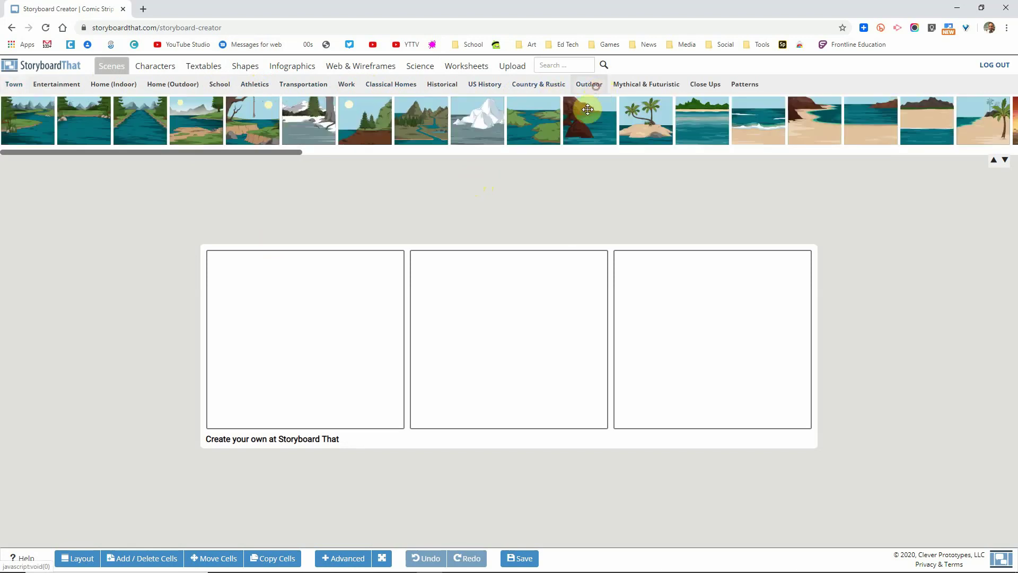
mouse_move(289, 135)
mouse_down()
mouse_move(299, 159)
mouse_move(280, 151)
mouse_up()
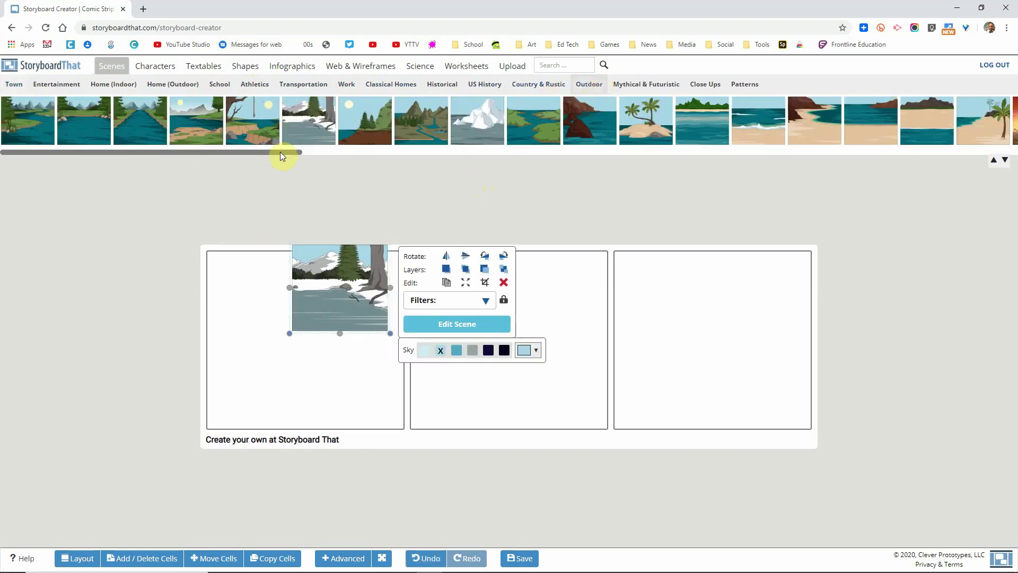
click(504, 283)
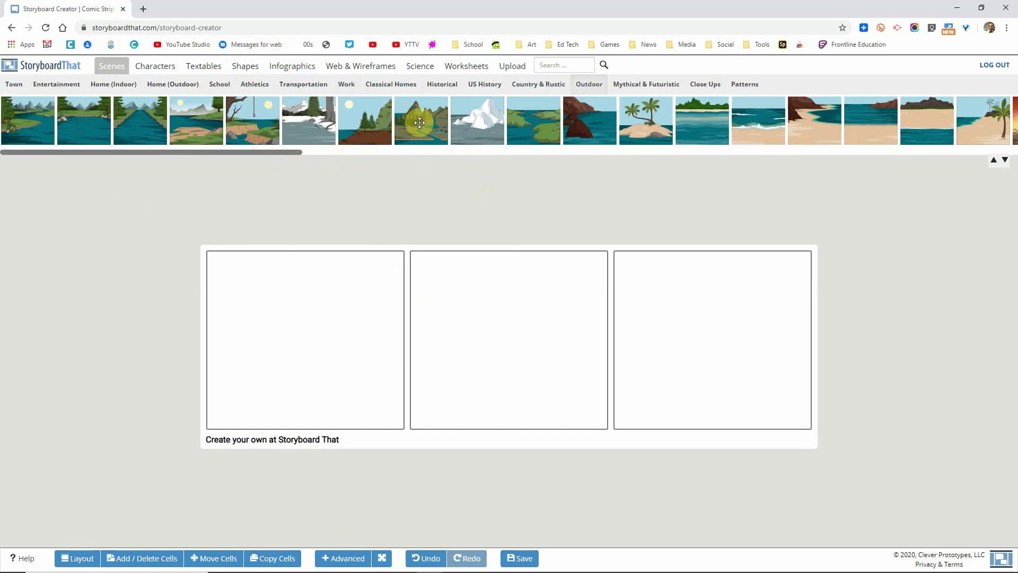
drag(420, 123, 266, 337)
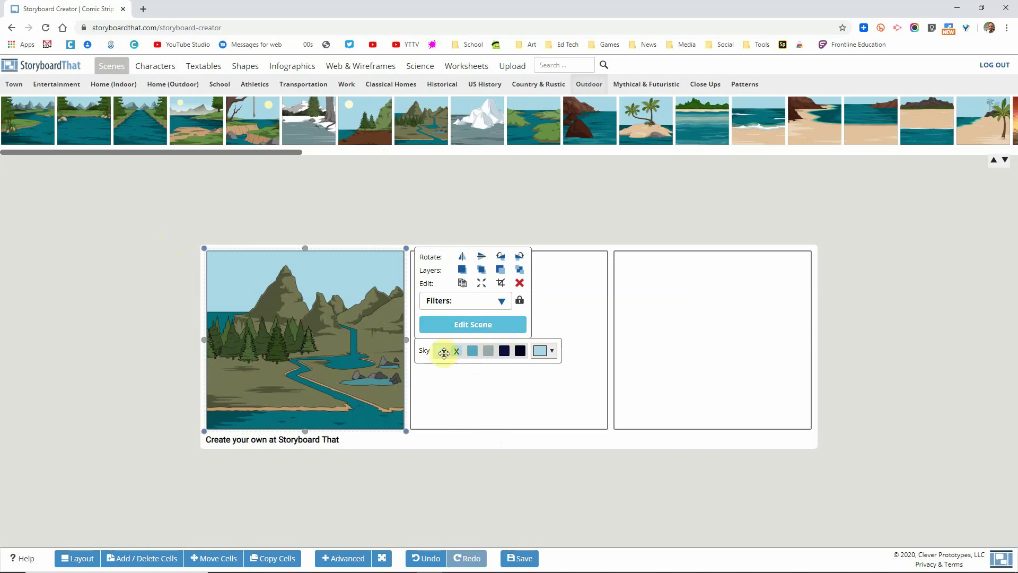
Step: Try a light green sky colour, then reset the scene's sky to light blue
click(553, 351)
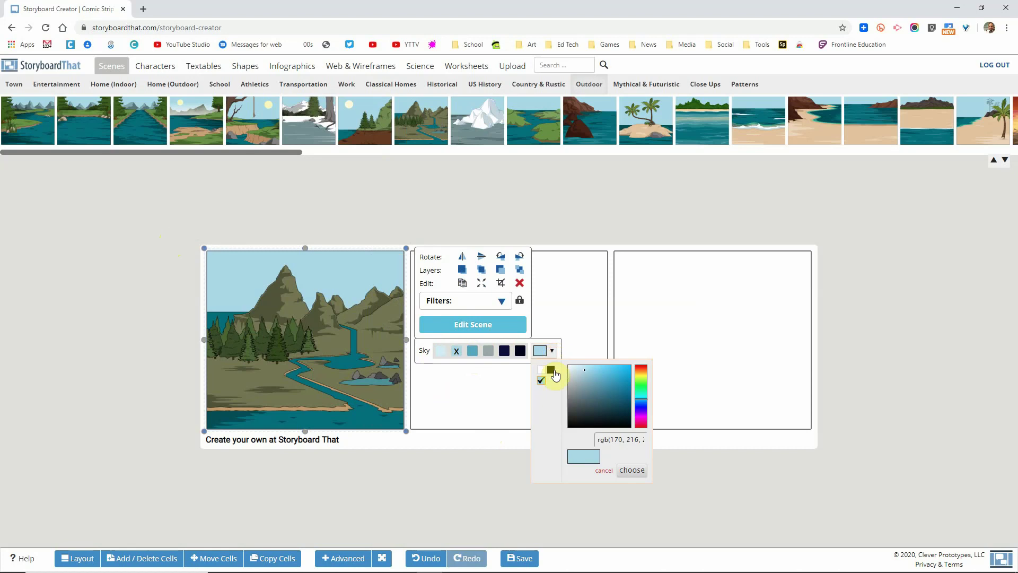
click(641, 382)
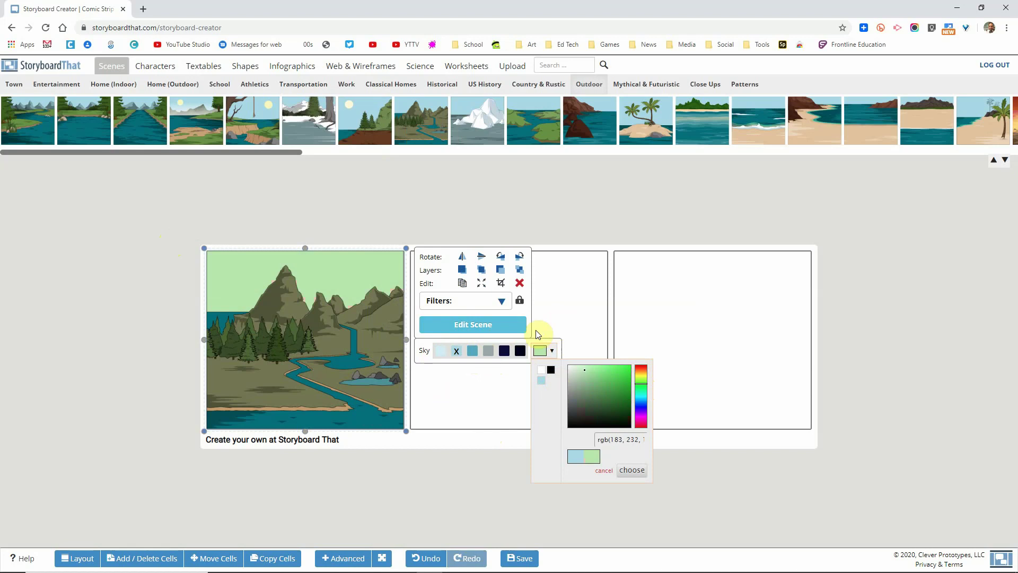
click(442, 352)
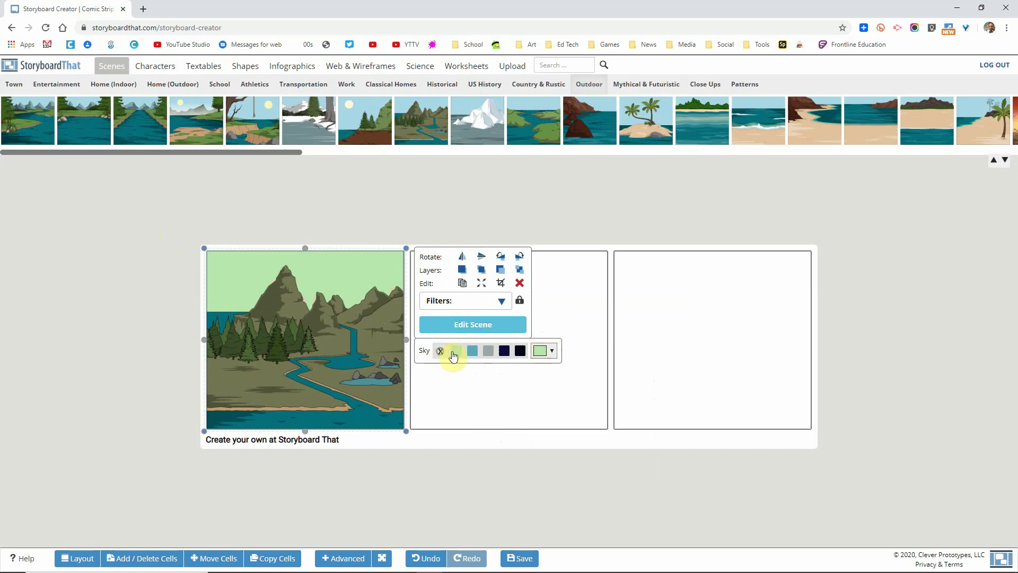
Step: Preview night, rain and sunset looks, then apply a daytime sunset sky to the mountain-river scene
click(485, 325)
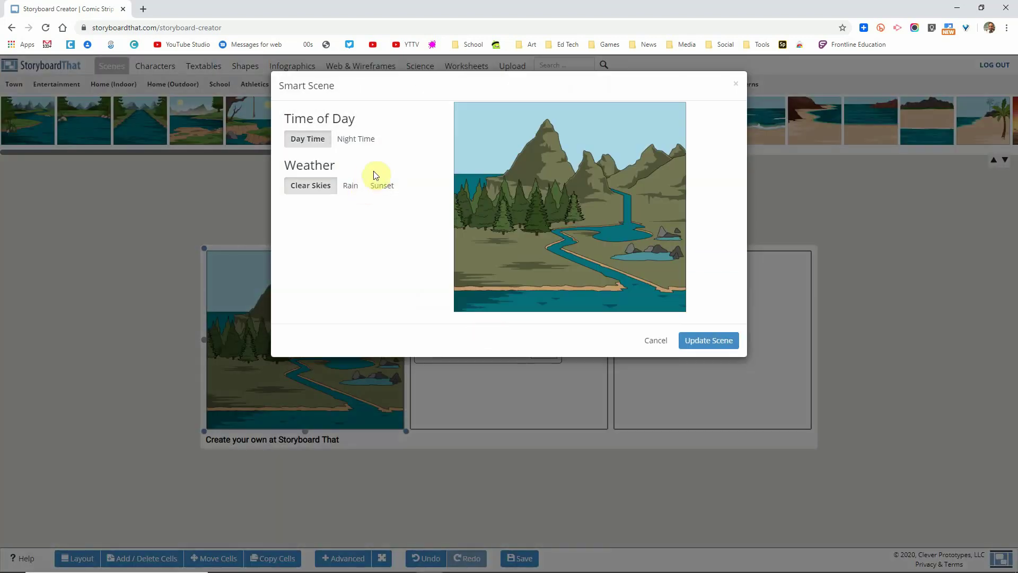
click(359, 144)
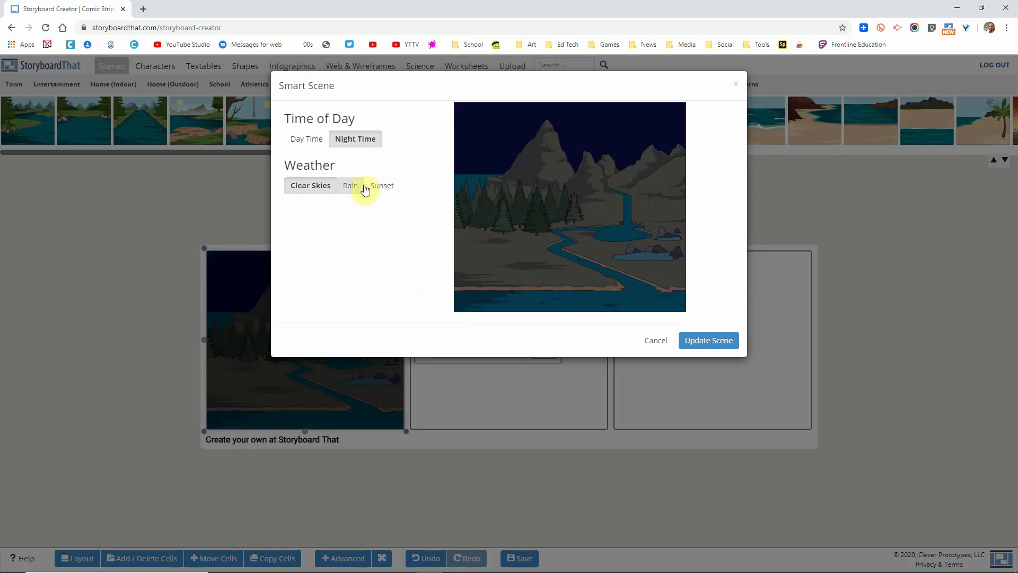
click(354, 187)
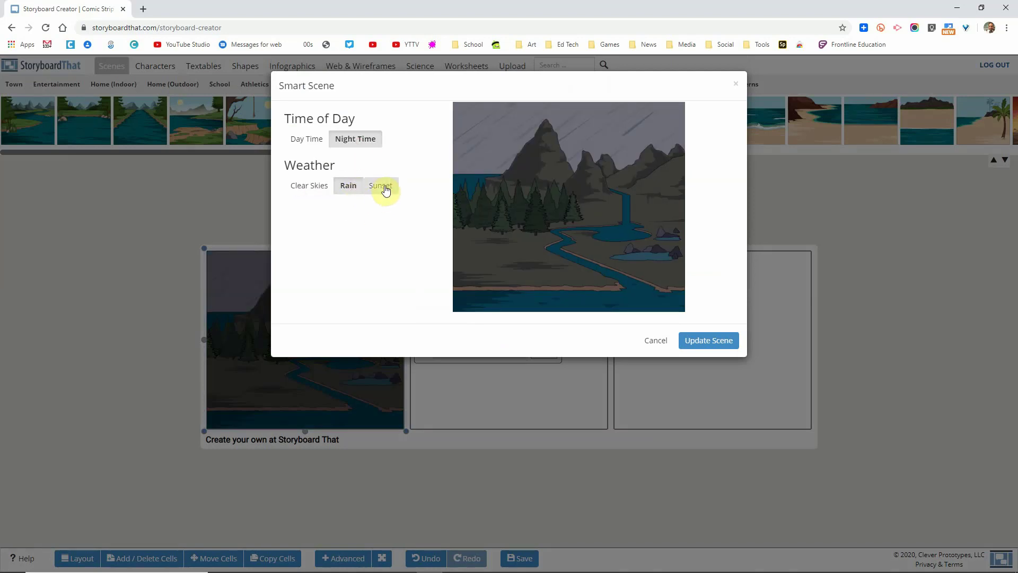
click(381, 187)
click(309, 147)
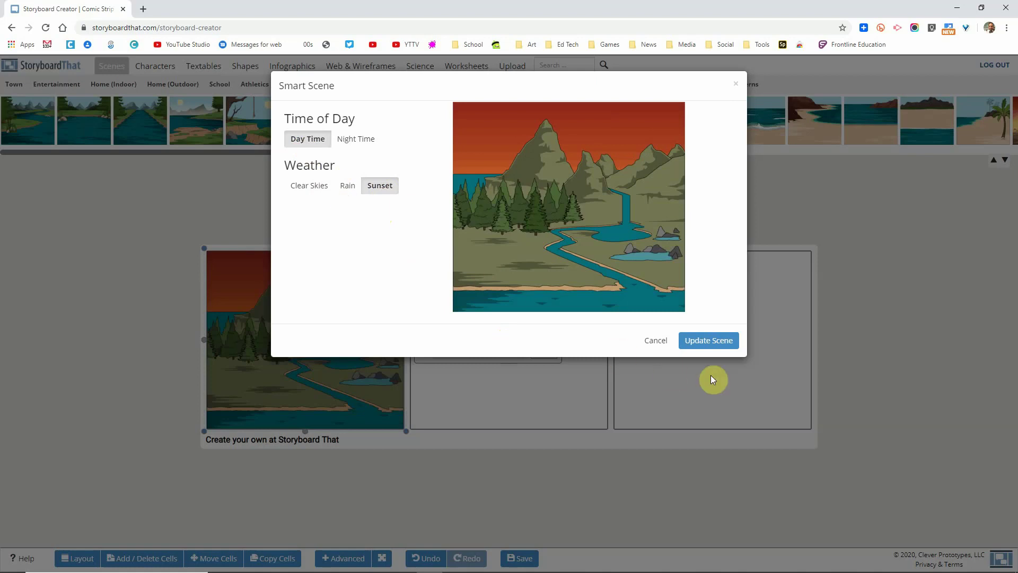
click(710, 342)
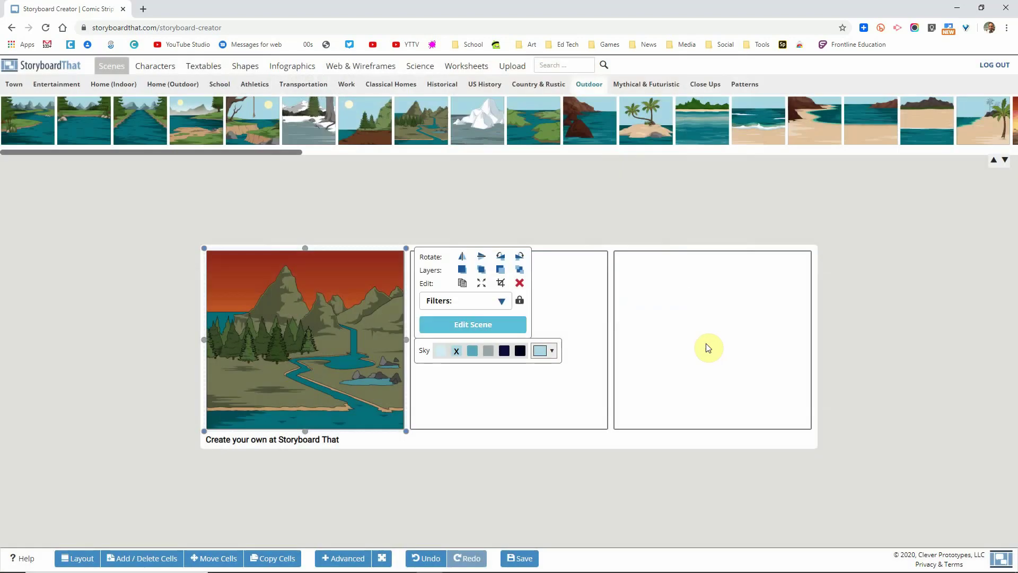
click(463, 288)
drag(372, 345, 552, 331)
click(552, 332)
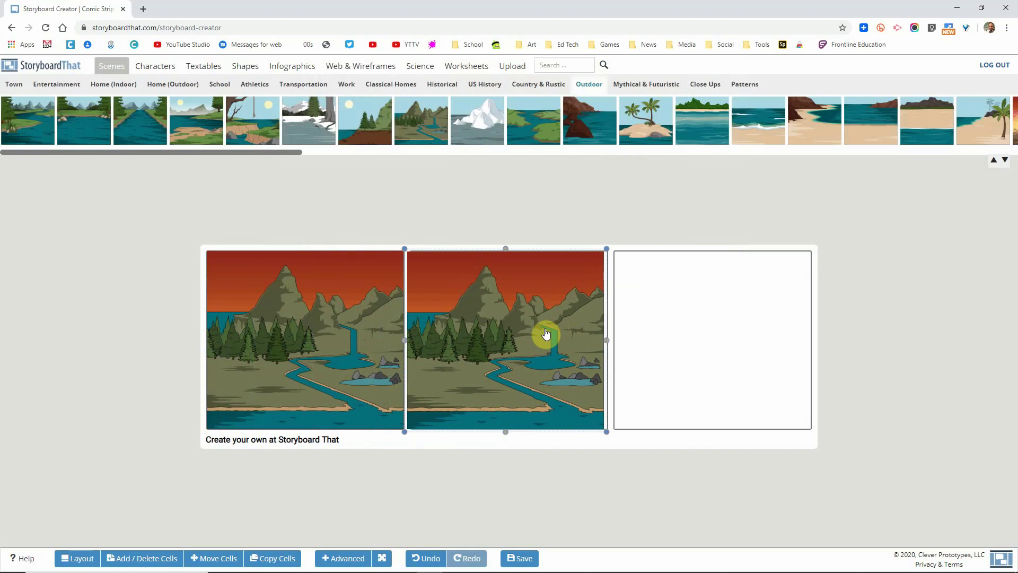
key(ctrl+z)
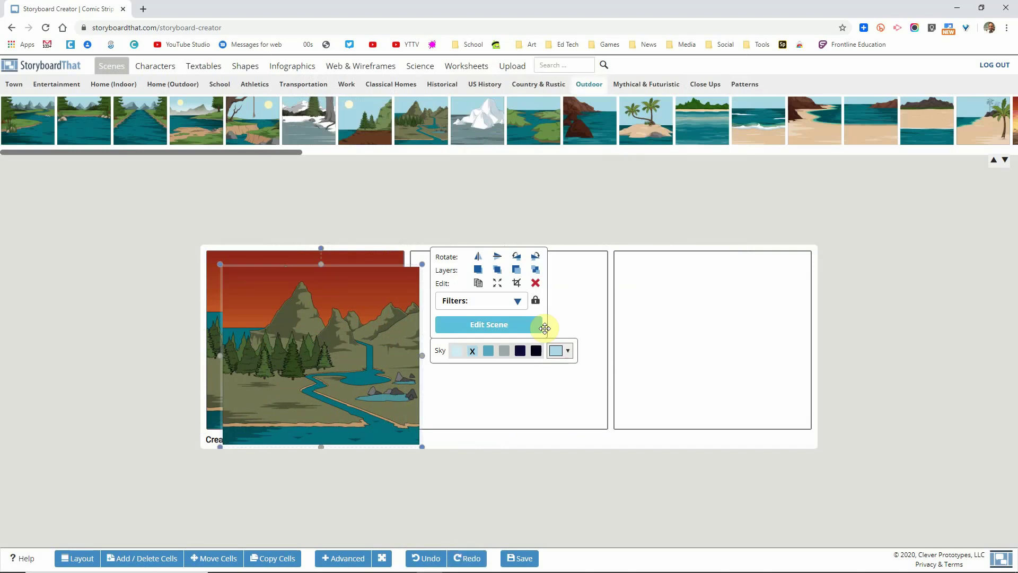
click(535, 285)
click(371, 343)
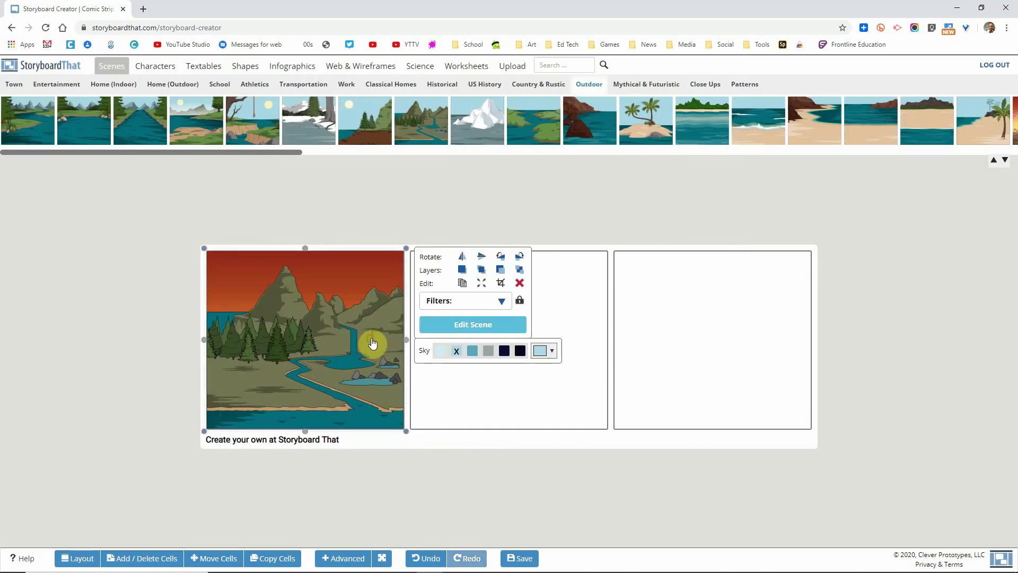
click(462, 260)
click(462, 260)
click(464, 260)
click(464, 260)
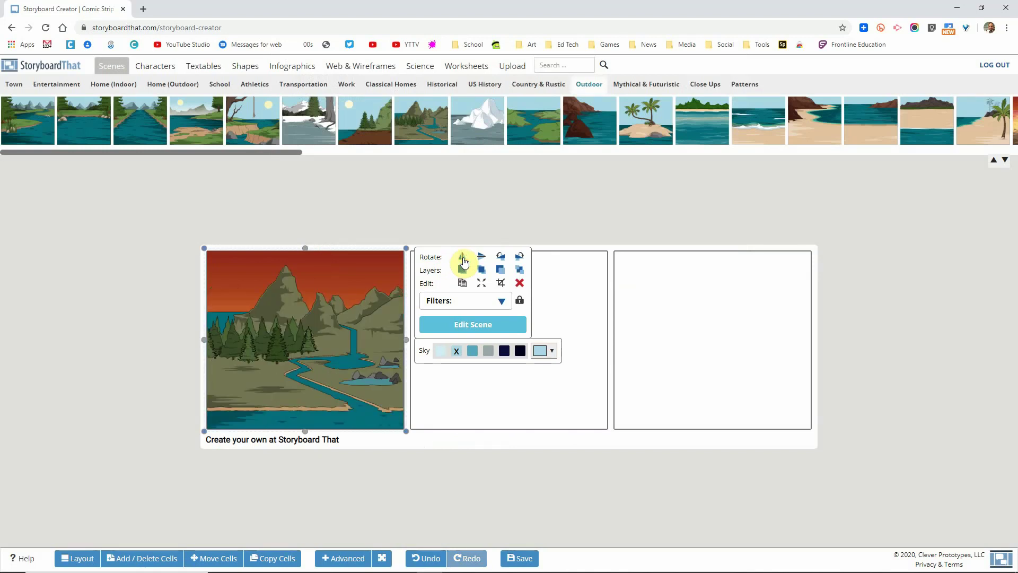
click(482, 259)
click(482, 259)
click(499, 255)
click(495, 260)
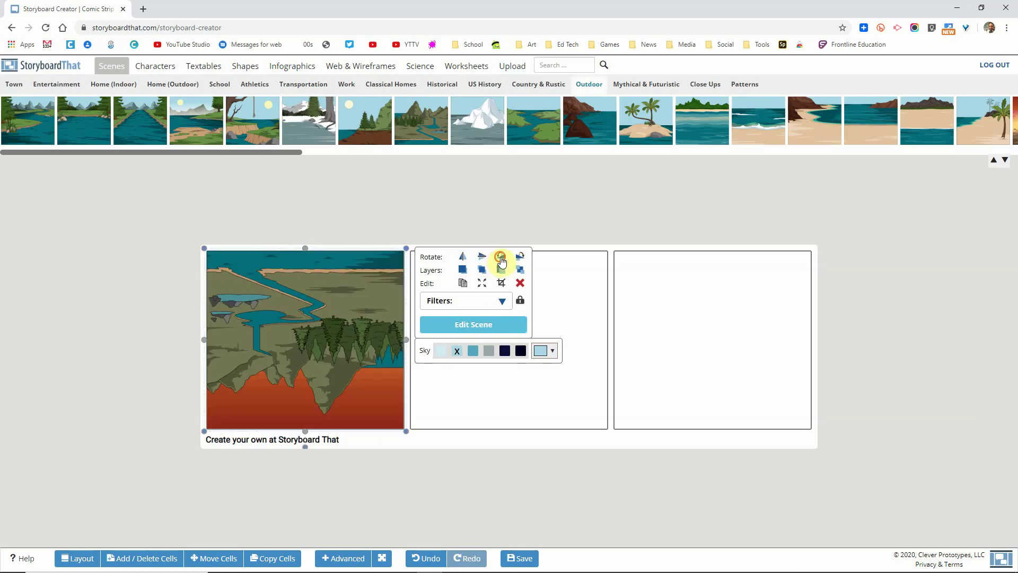
click(495, 257)
click(495, 257)
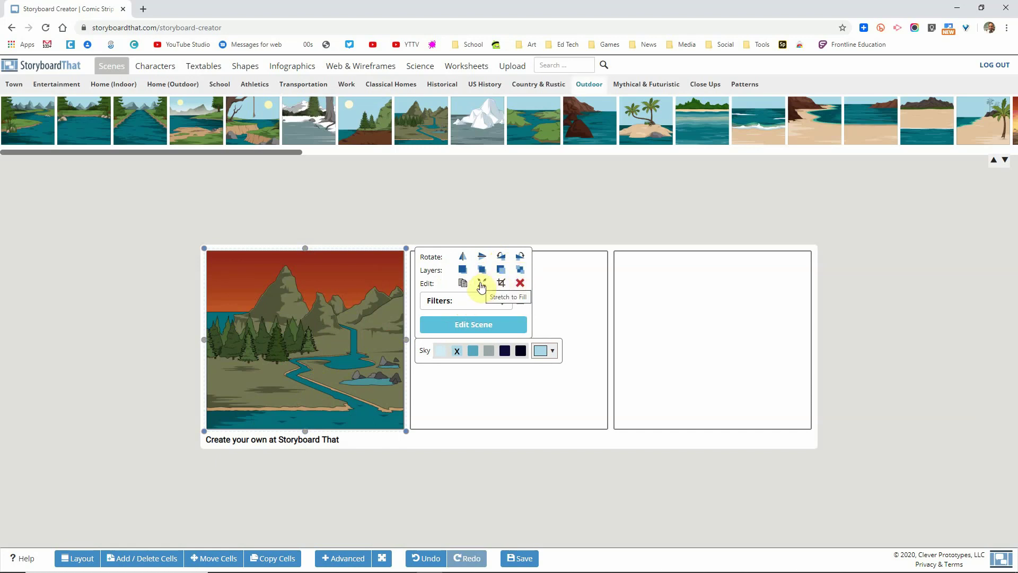
Step: Try colour-removing, blur, Diffuse Light and Soft Focus filters on the first cell's scene
click(498, 301)
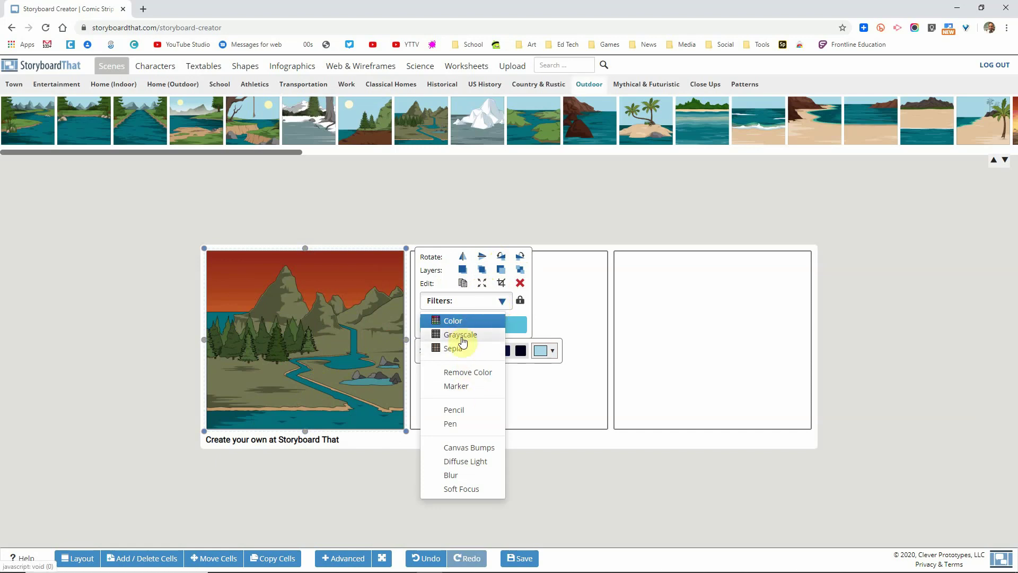
click(461, 375)
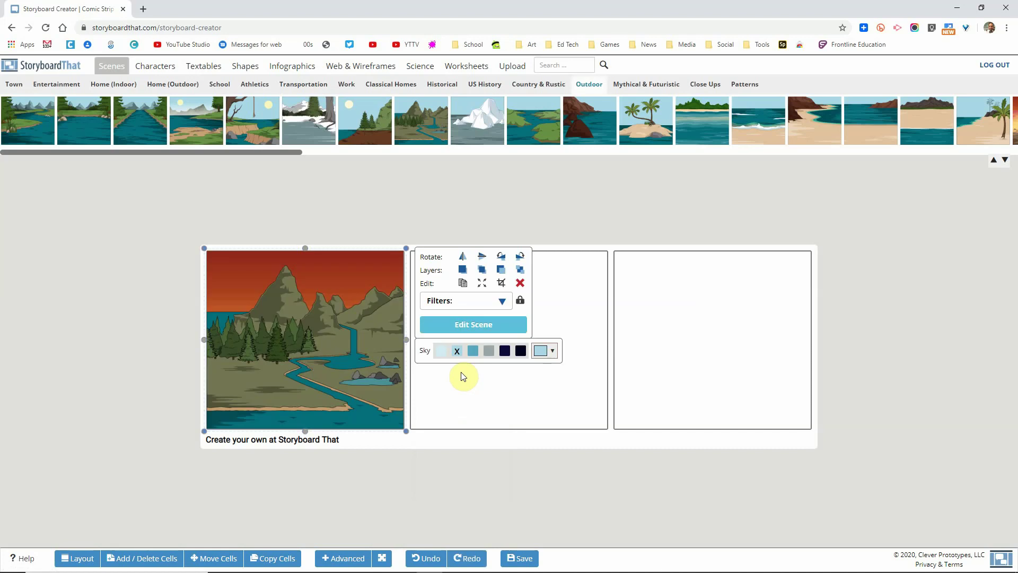
click(499, 301)
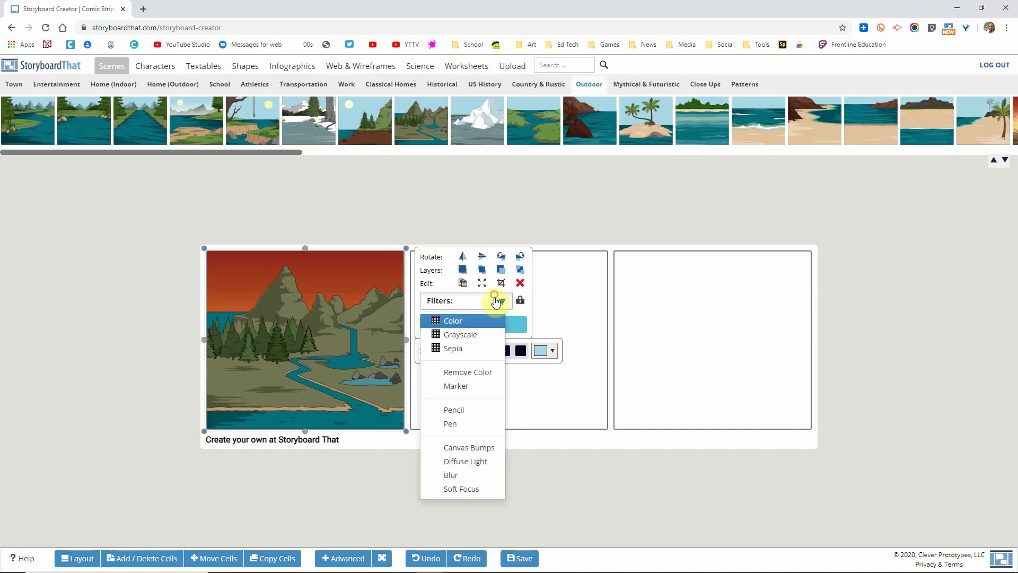
click(471, 474)
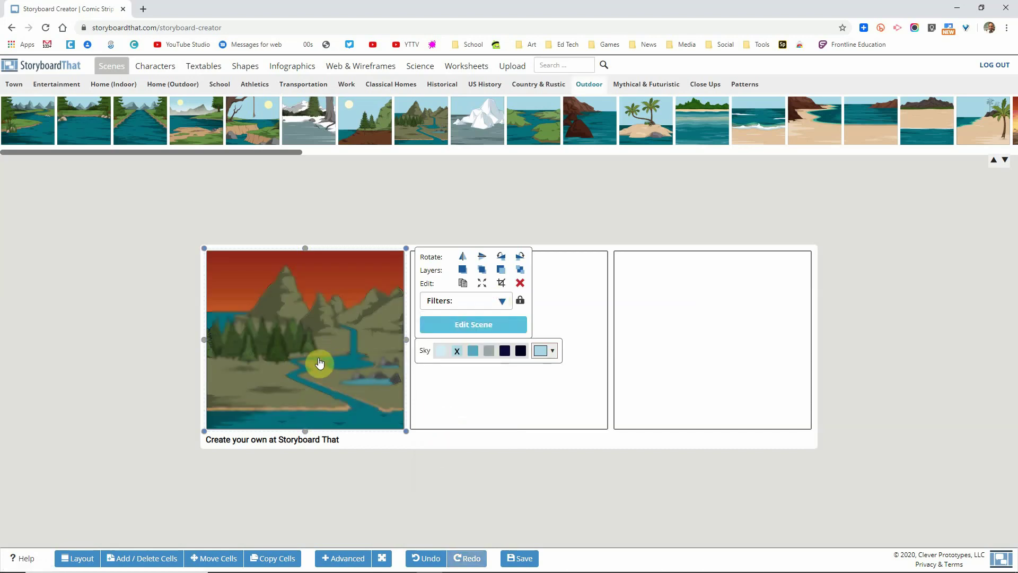
click(500, 300)
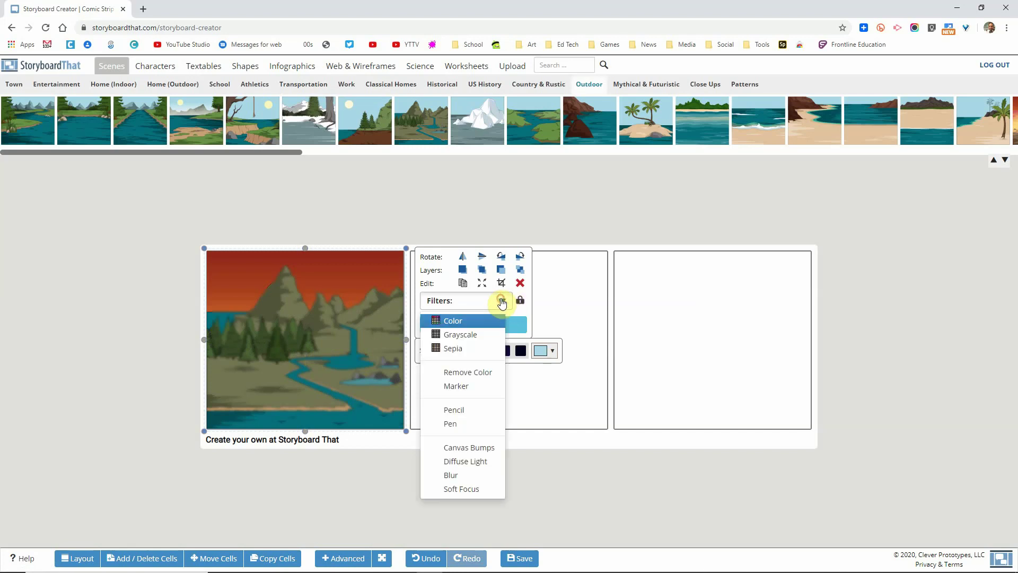
click(552, 395)
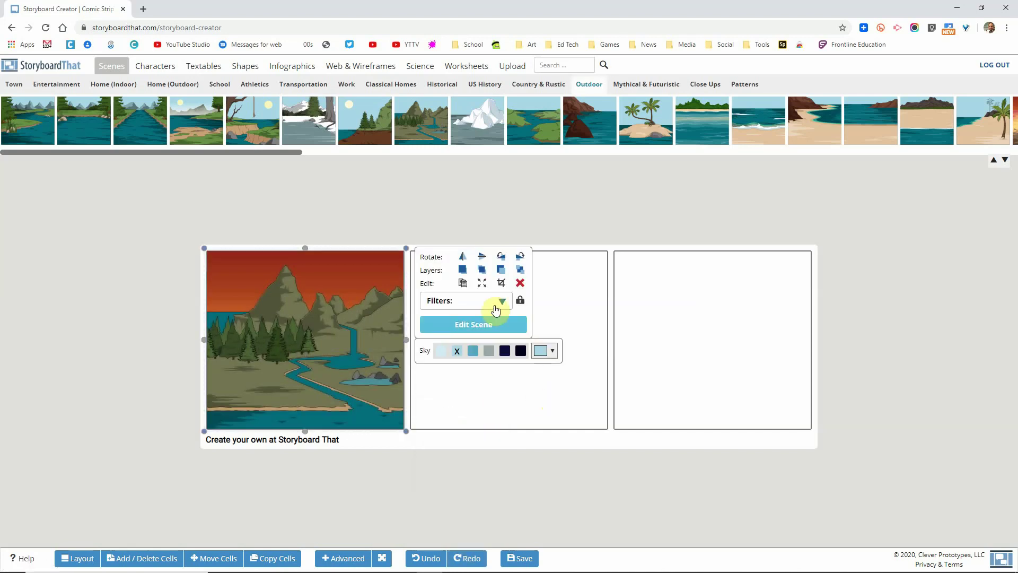
click(500, 301)
click(480, 462)
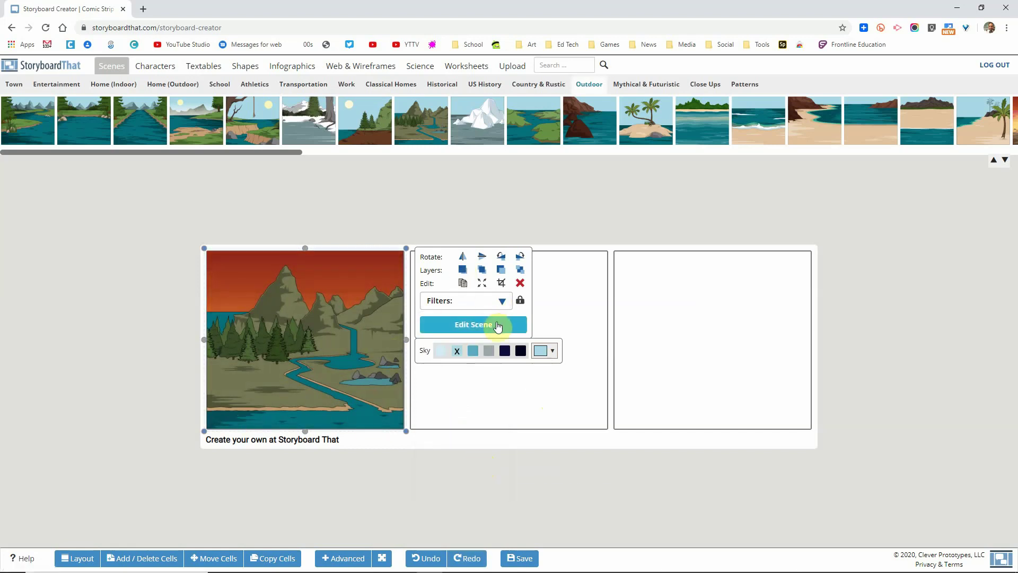
click(500, 301)
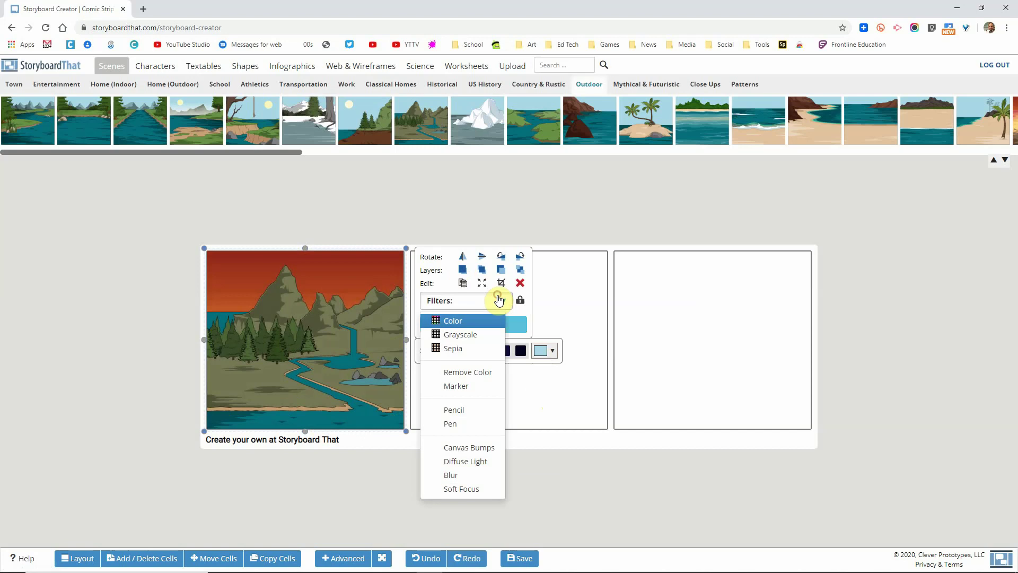
click(484, 490)
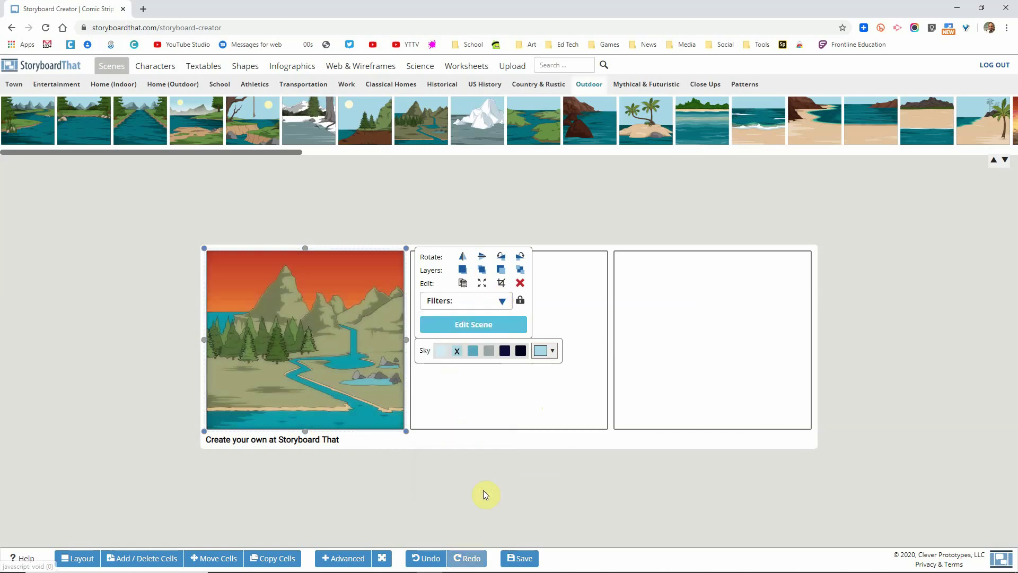
Step: Try pencil, line-art and grey marker filters, then undo back to the full-colour scene
click(500, 302)
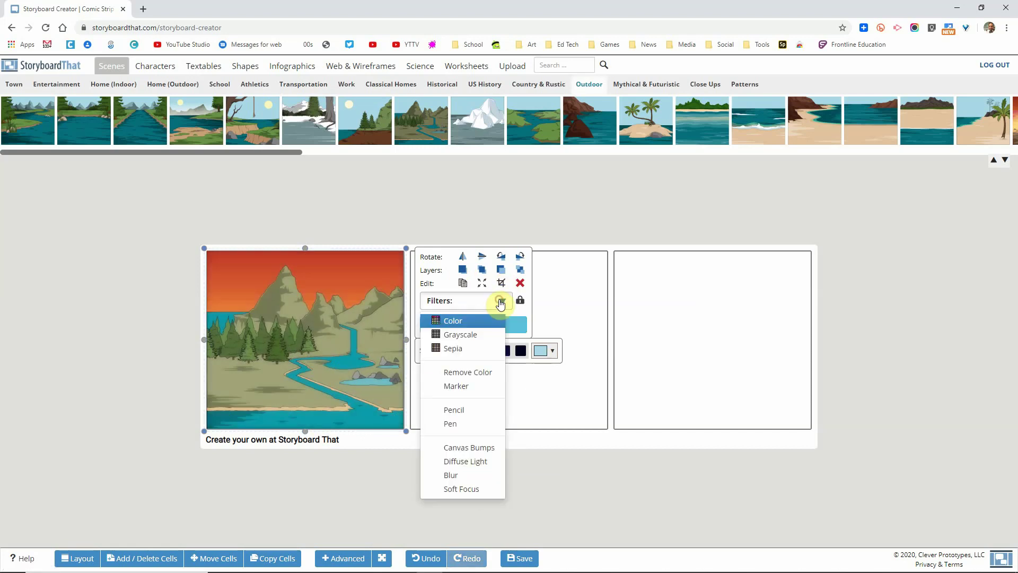
click(468, 416)
click(468, 301)
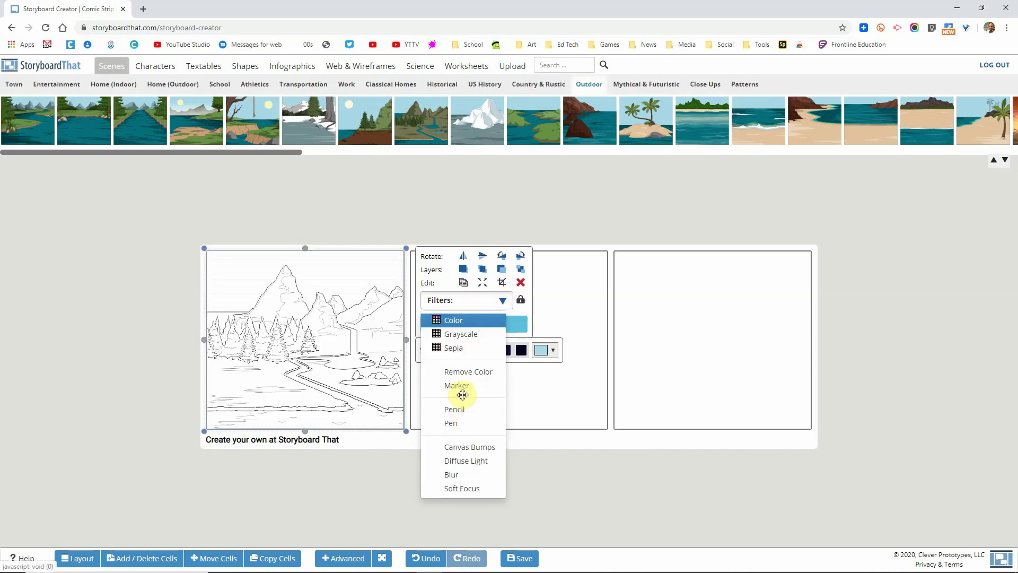
click(463, 409)
click(469, 301)
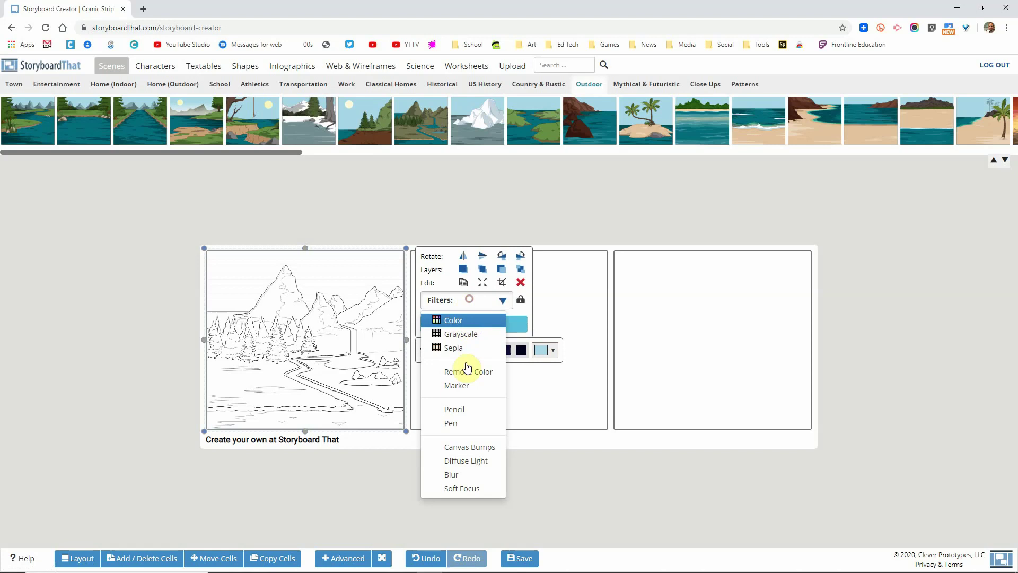
click(465, 425)
click(467, 303)
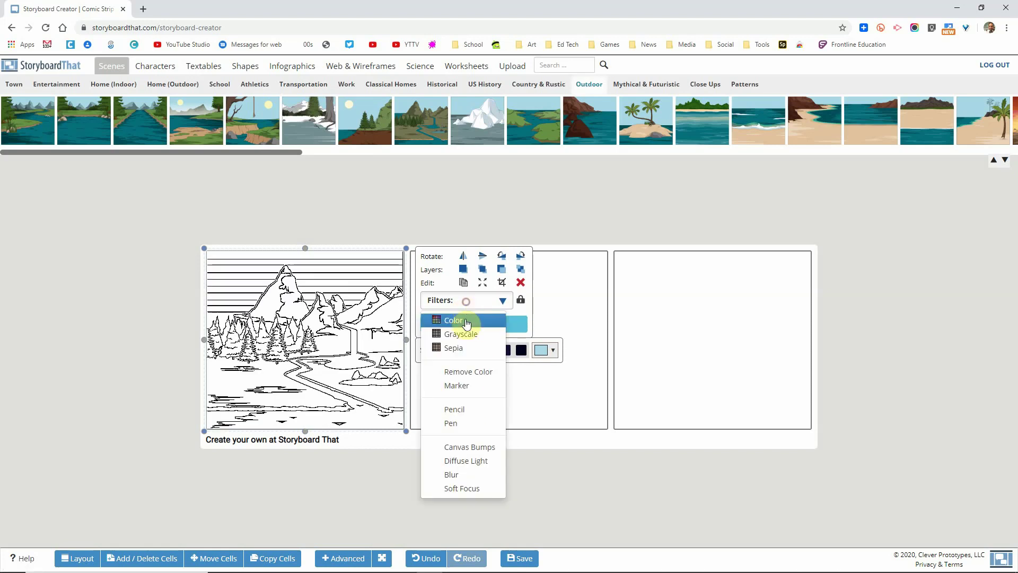
click(465, 388)
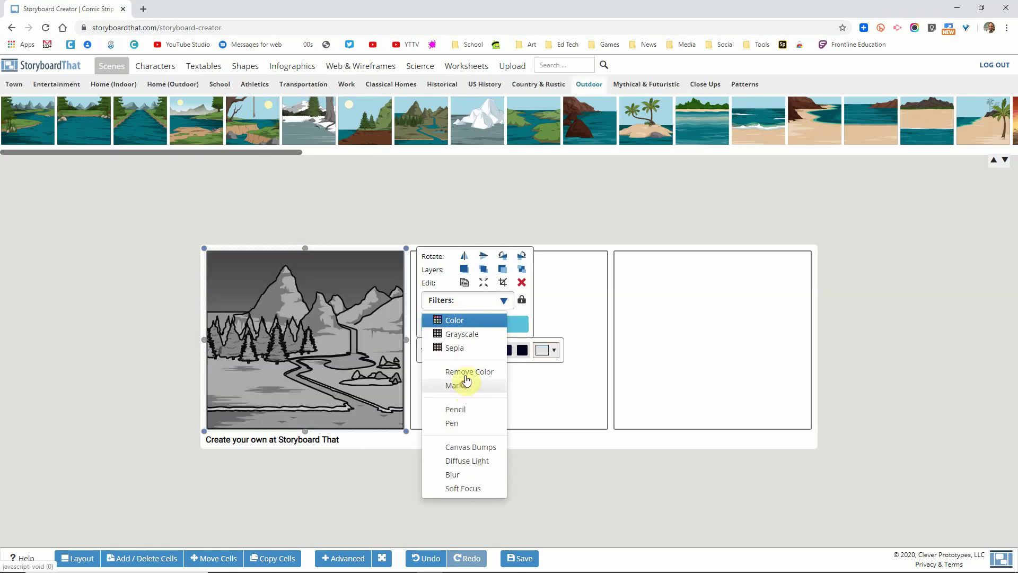
click(466, 304)
click(583, 411)
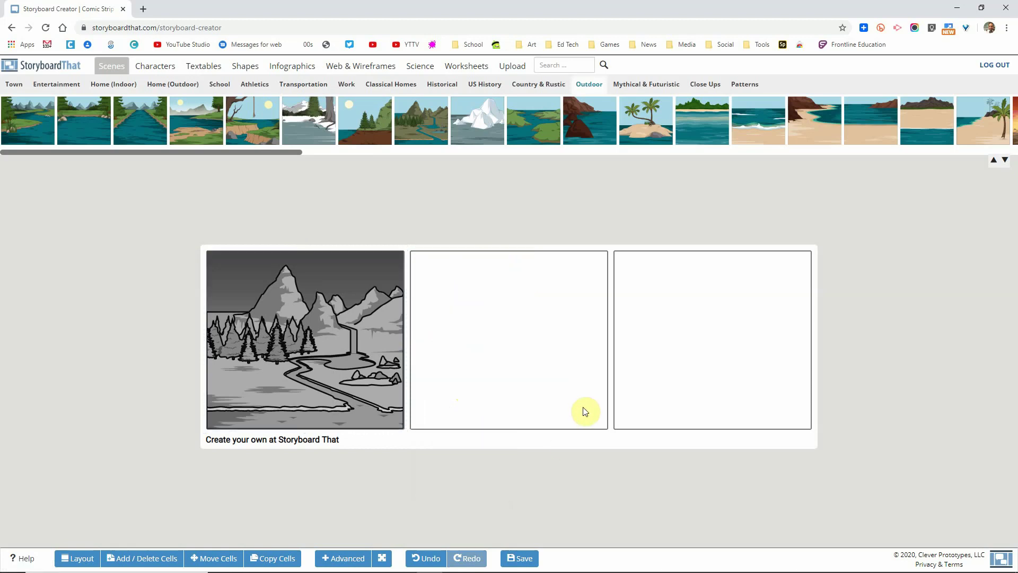
key(ctrl+z)
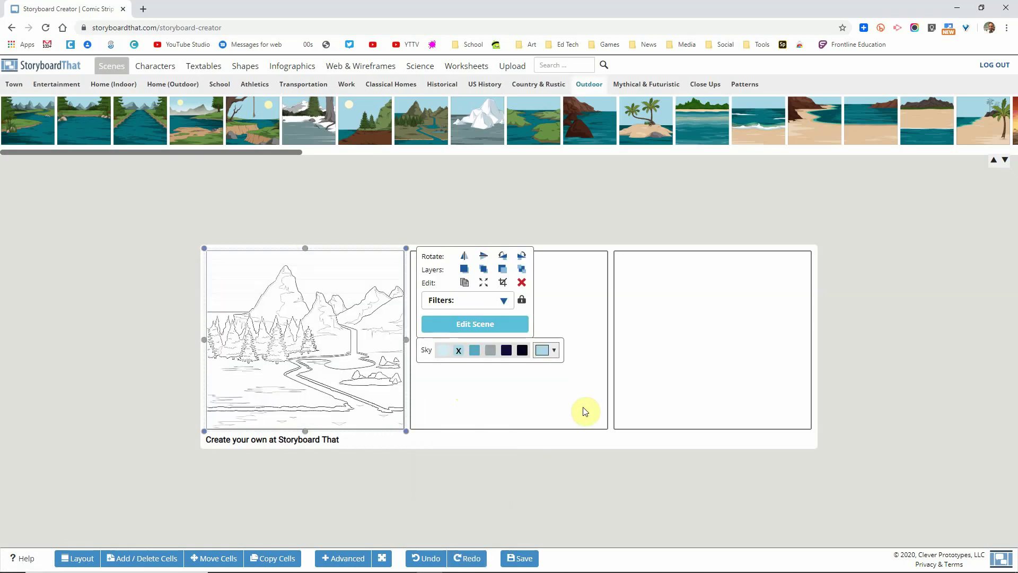
key(ctrl+z)
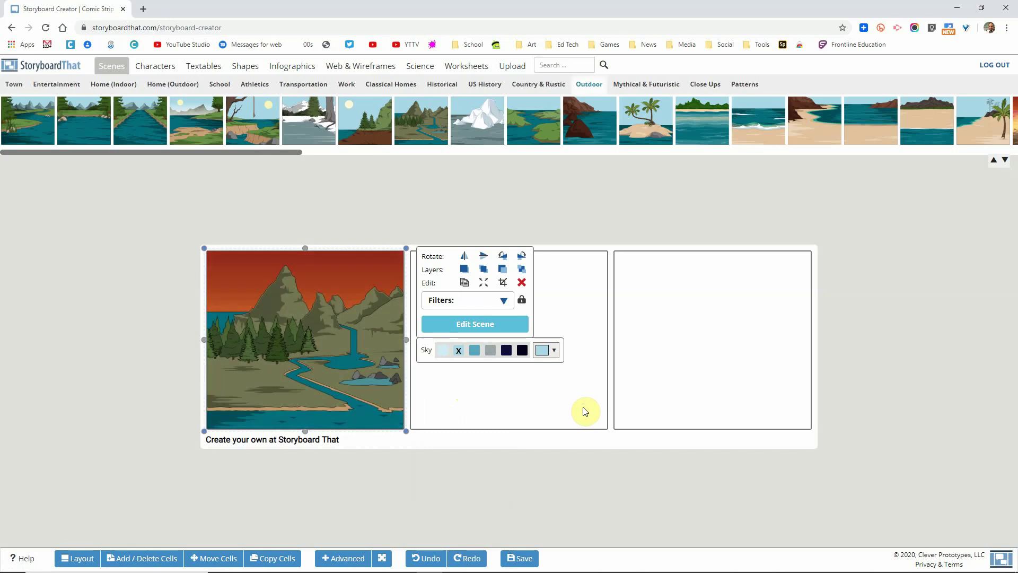
click(516, 406)
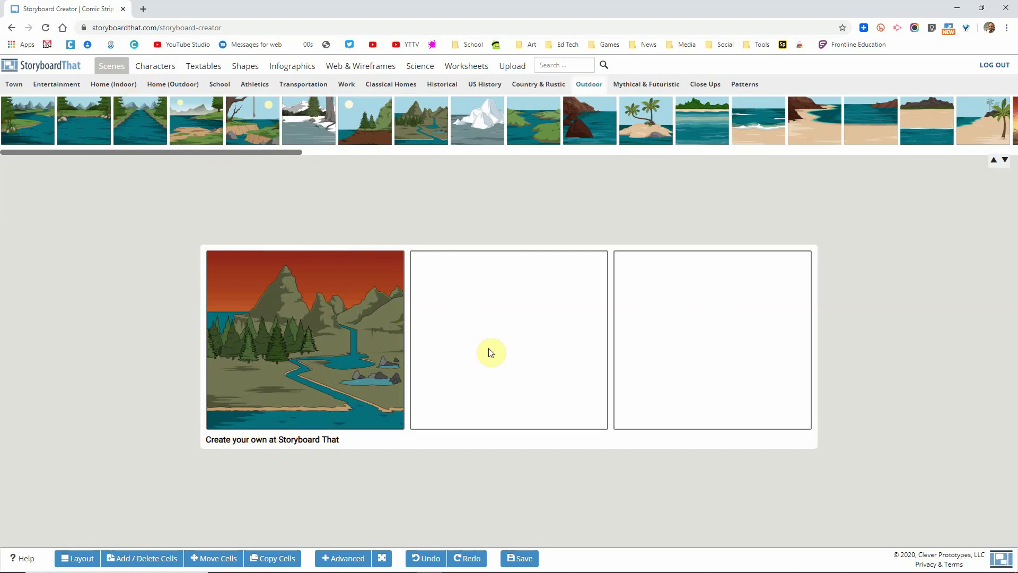
Step: Drag the straight forest river scene into cell 2 and the beach-waves scene into cell 3
drag(216, 181, 504, 329)
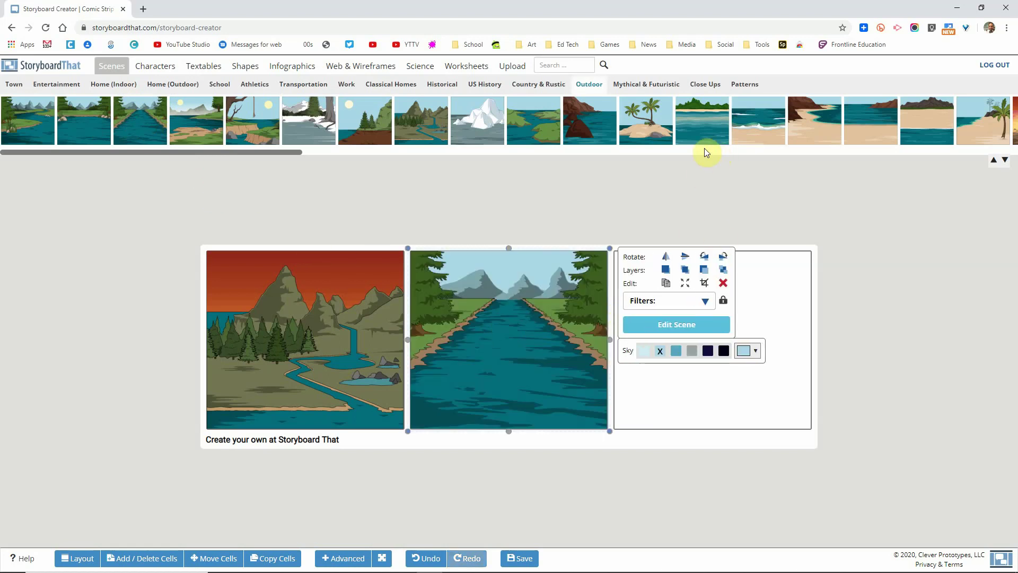
drag(752, 125, 700, 357)
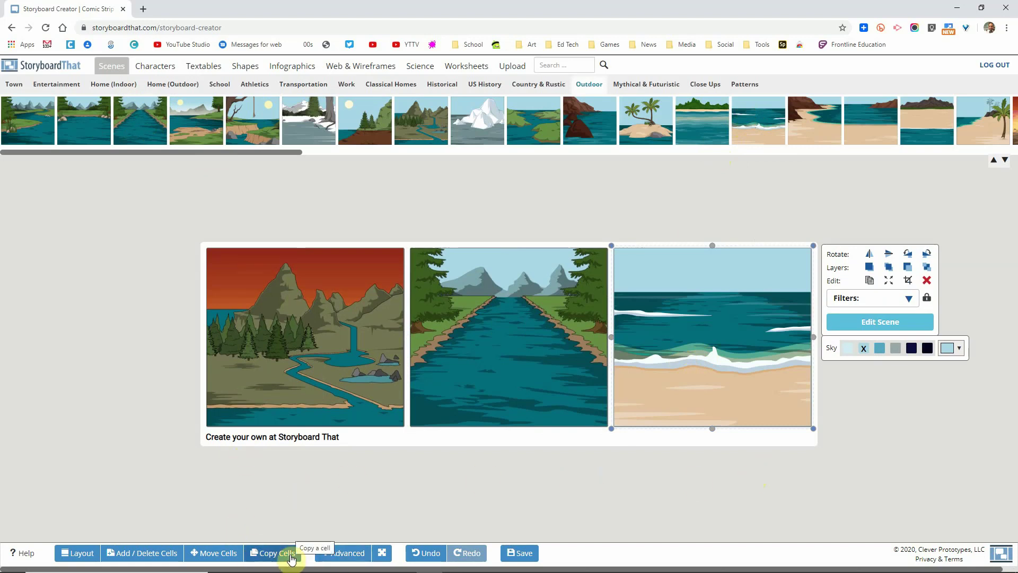
Step: Change the storyboard layout to a 3 x 2 grid in Add / Delete Cells
click(151, 554)
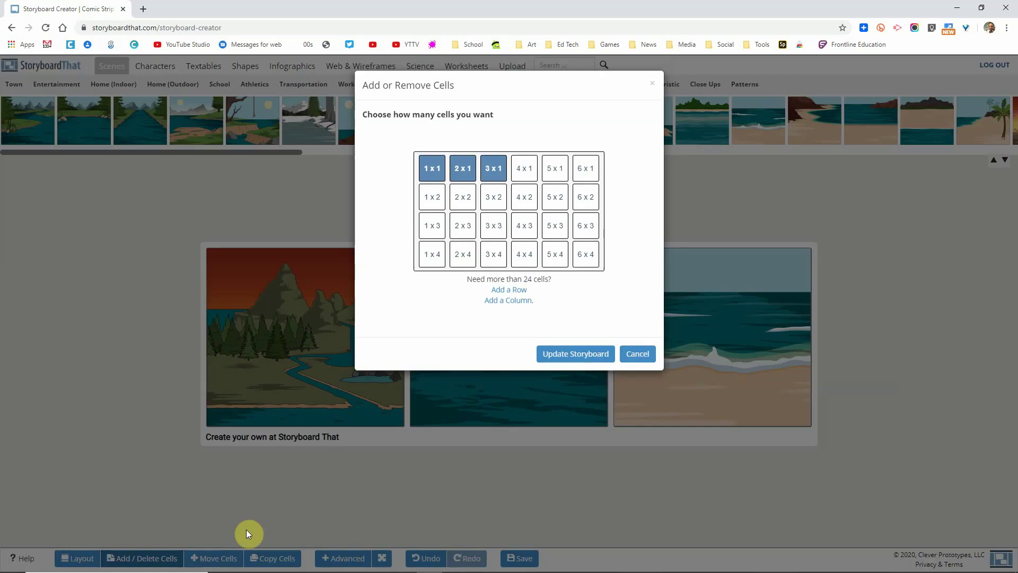
click(494, 198)
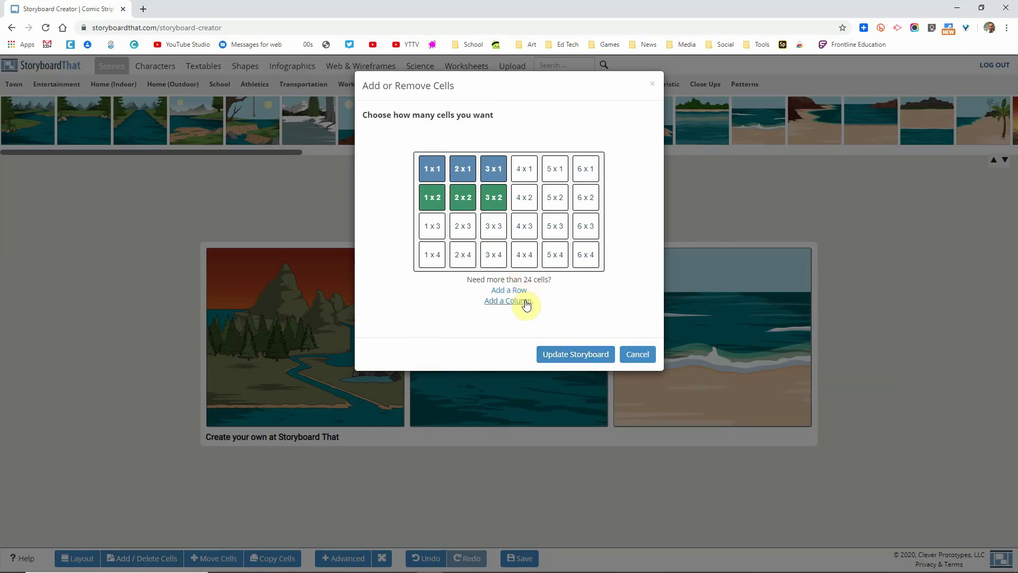
click(583, 359)
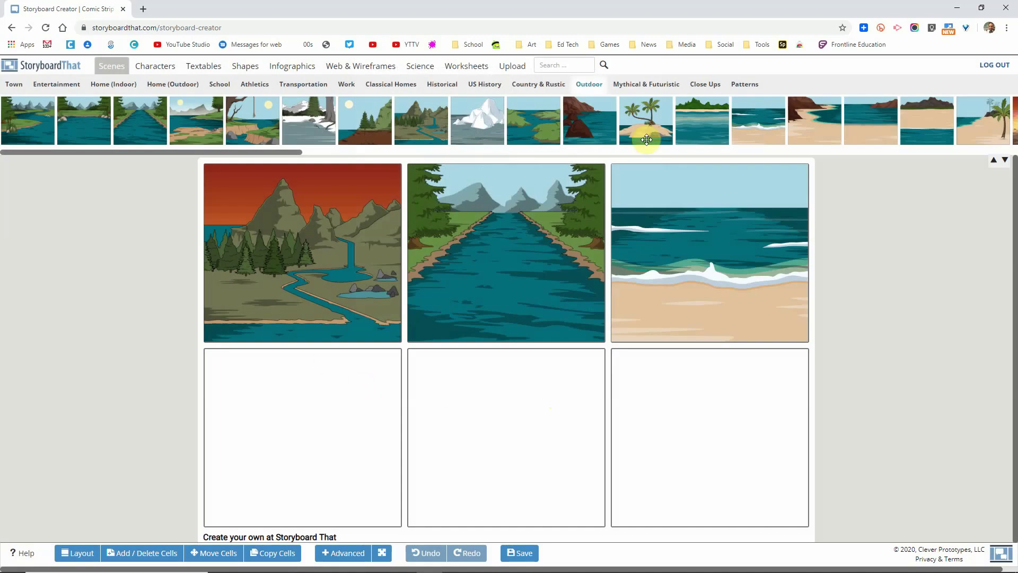
Step: Drop the palm island, palm-lined beach and rocky sunset scenes into the bottom three cells
drag(653, 125, 310, 441)
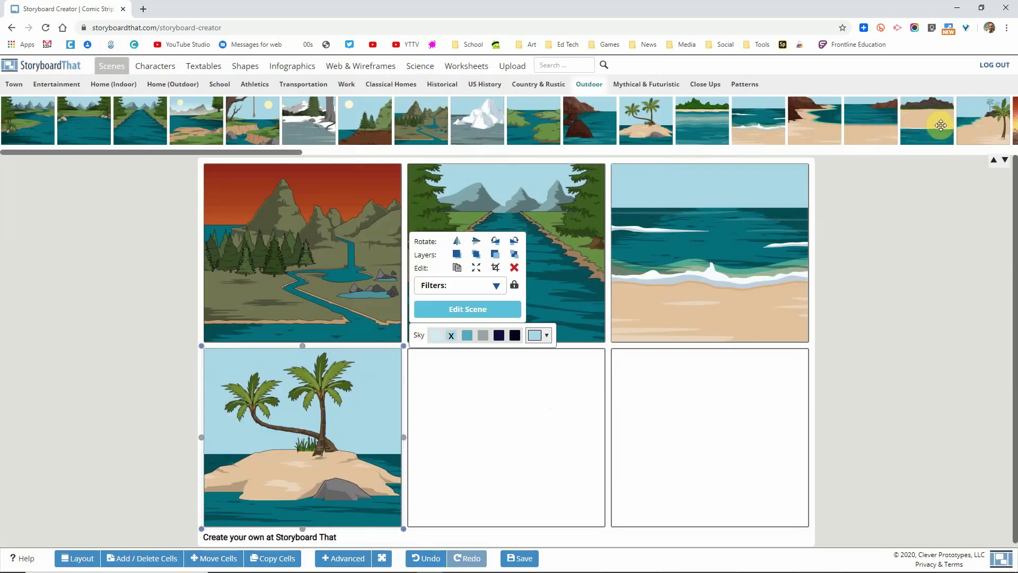
drag(978, 122, 492, 409)
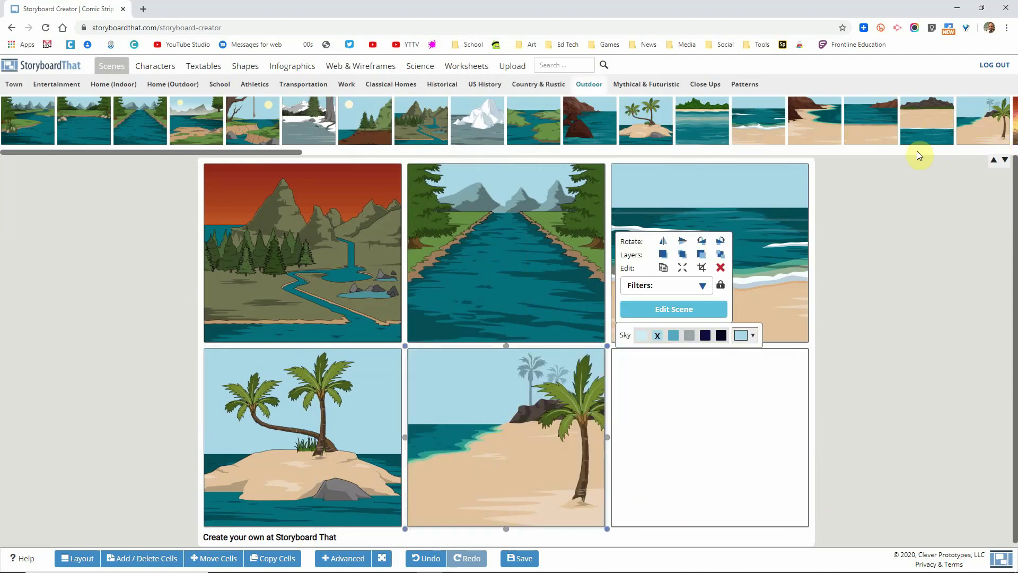
drag(289, 154, 516, 154)
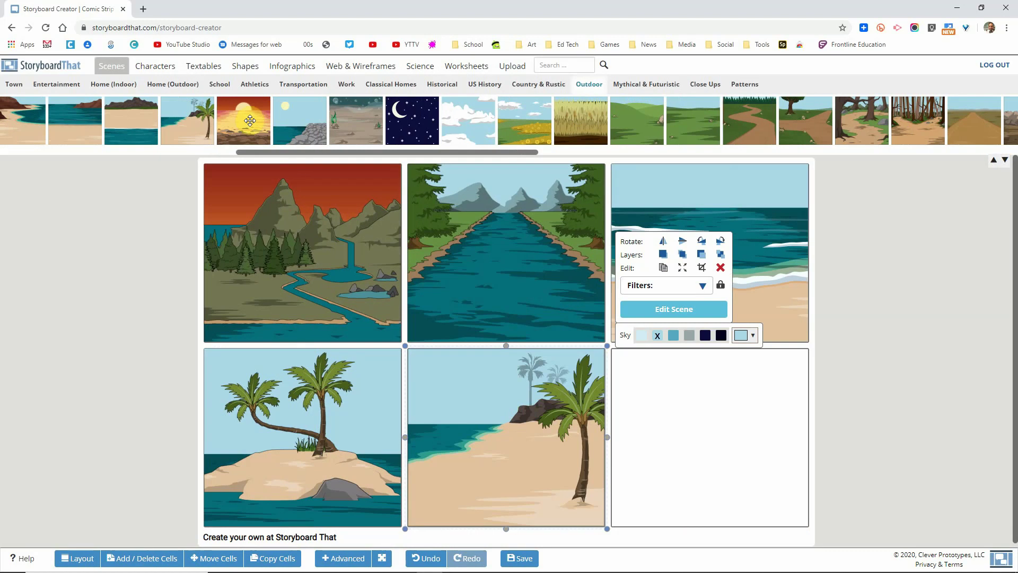
drag(252, 122, 682, 427)
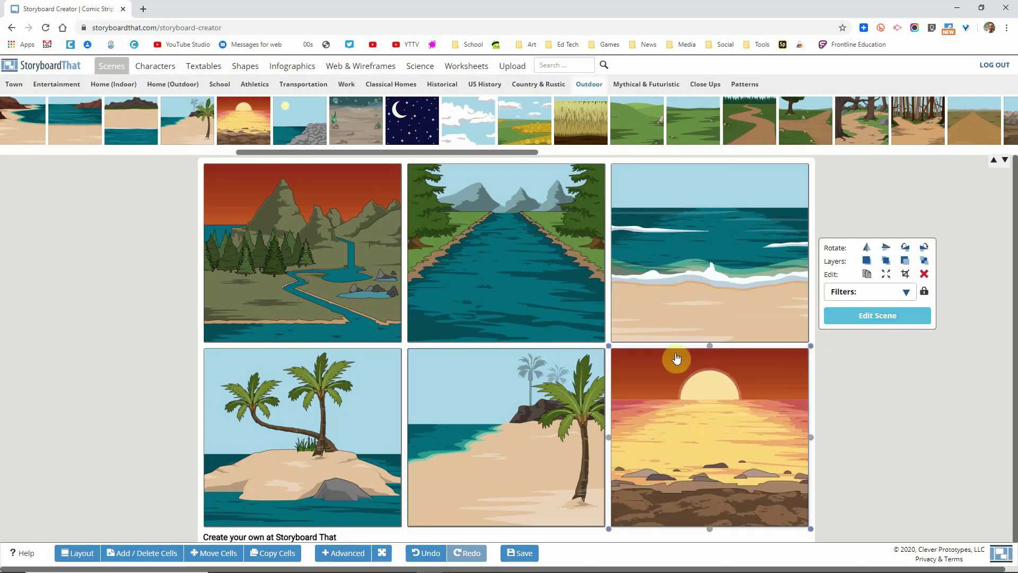
Step: Place the bearded man from Characters > Adults in panel 1, enlarge him, and raise him slightly
click(167, 73)
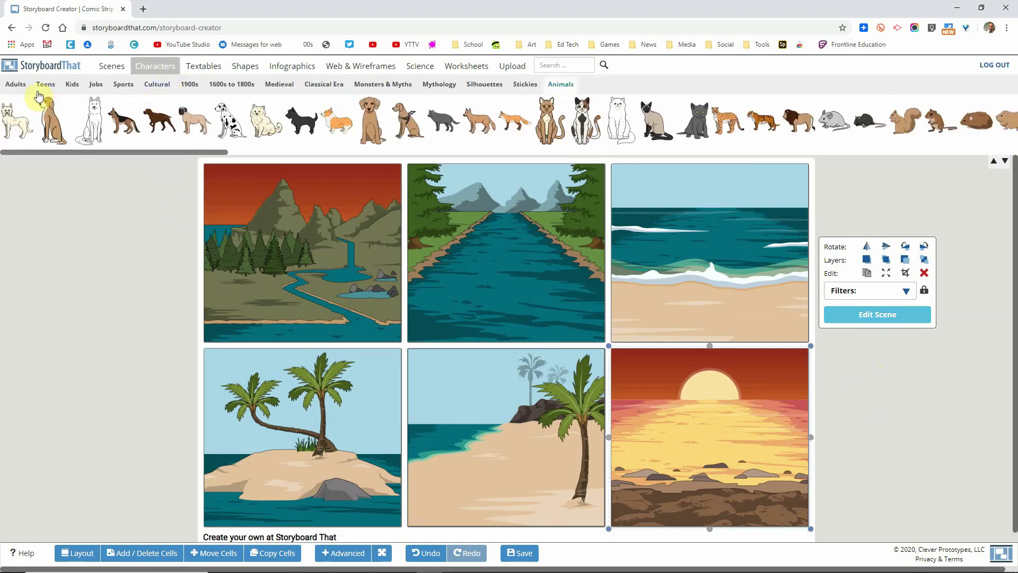
click(16, 87)
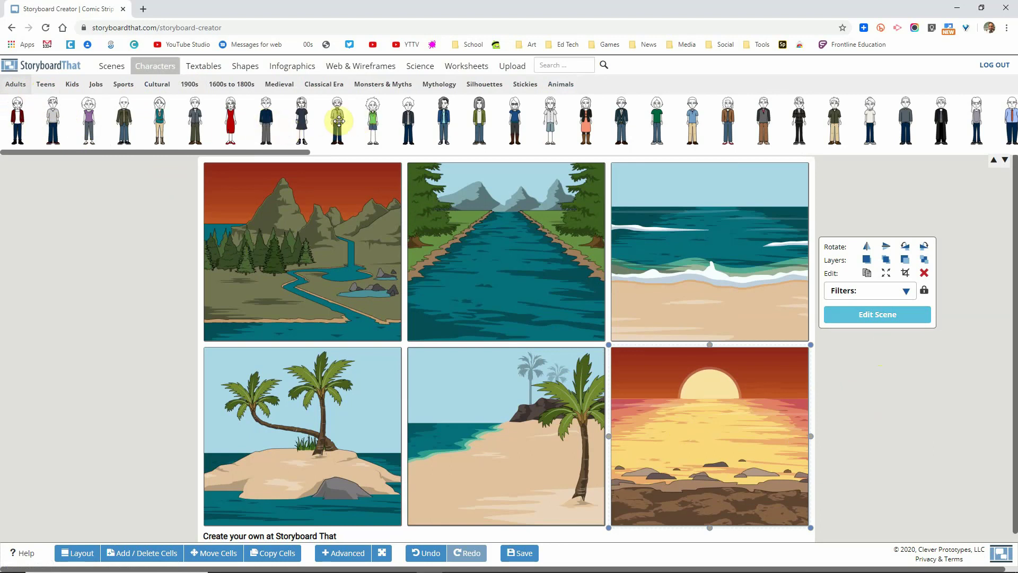
drag(339, 128, 337, 286)
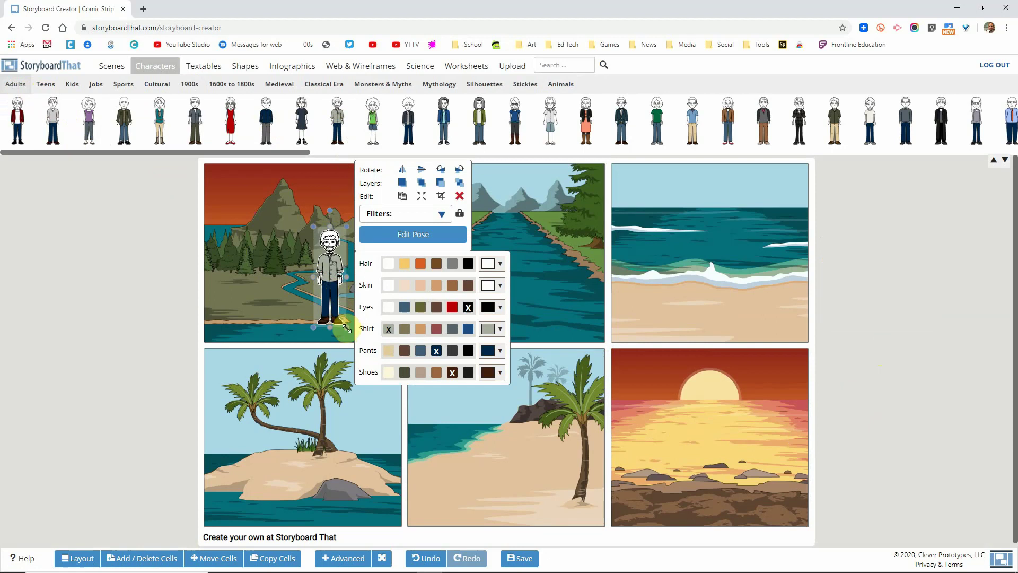
drag(347, 327, 416, 407)
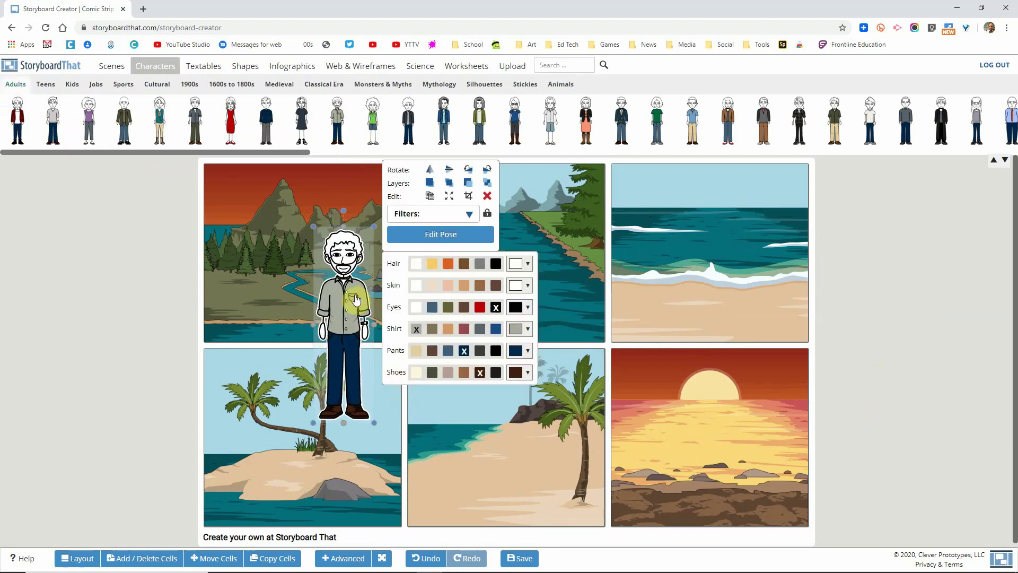
drag(345, 271, 353, 248)
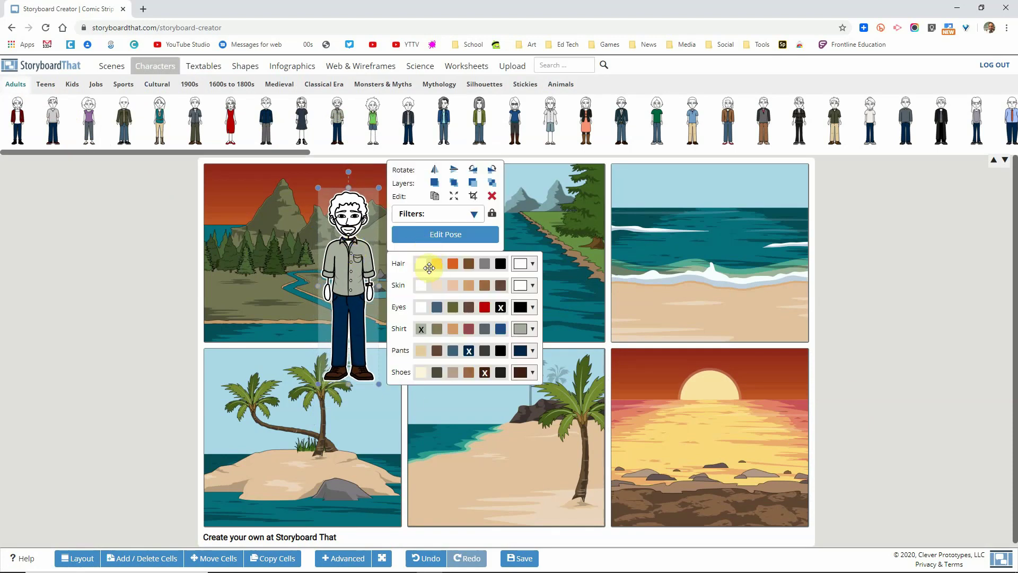
Step: Recolour the man with black hair, light skin, brown eyes, blue shirt and dark grey trousers
click(500, 264)
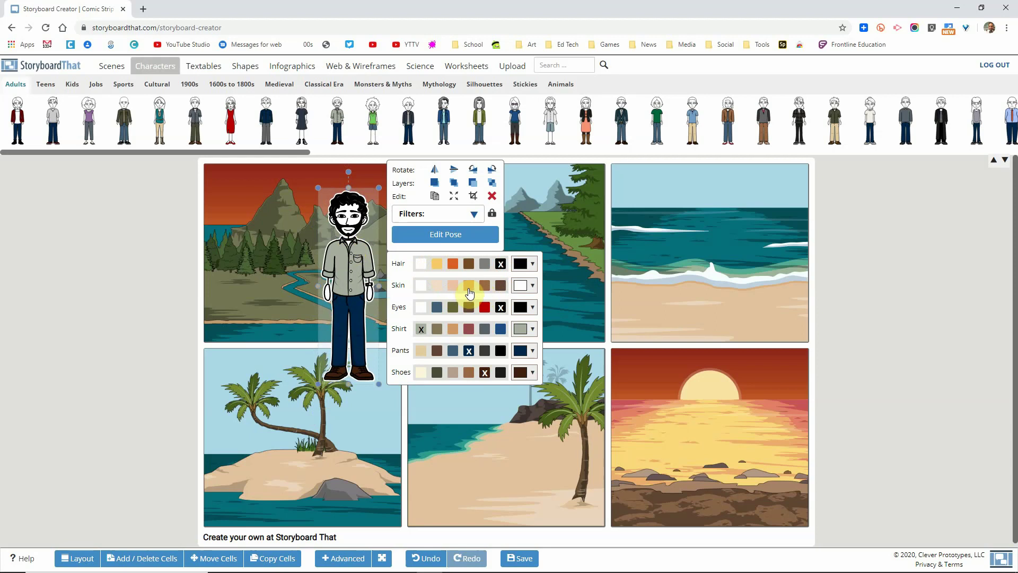
click(439, 286)
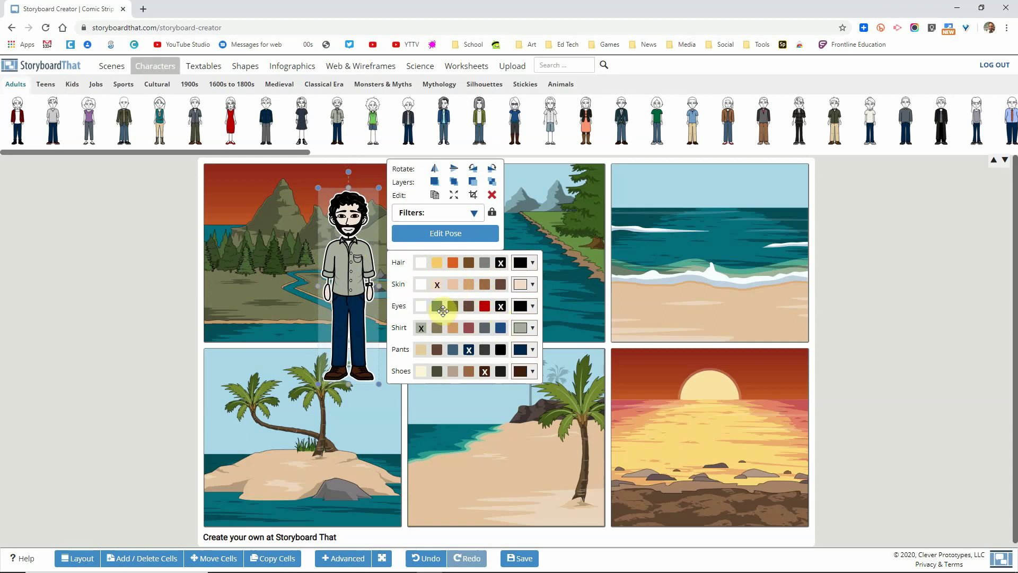
click(469, 306)
click(501, 330)
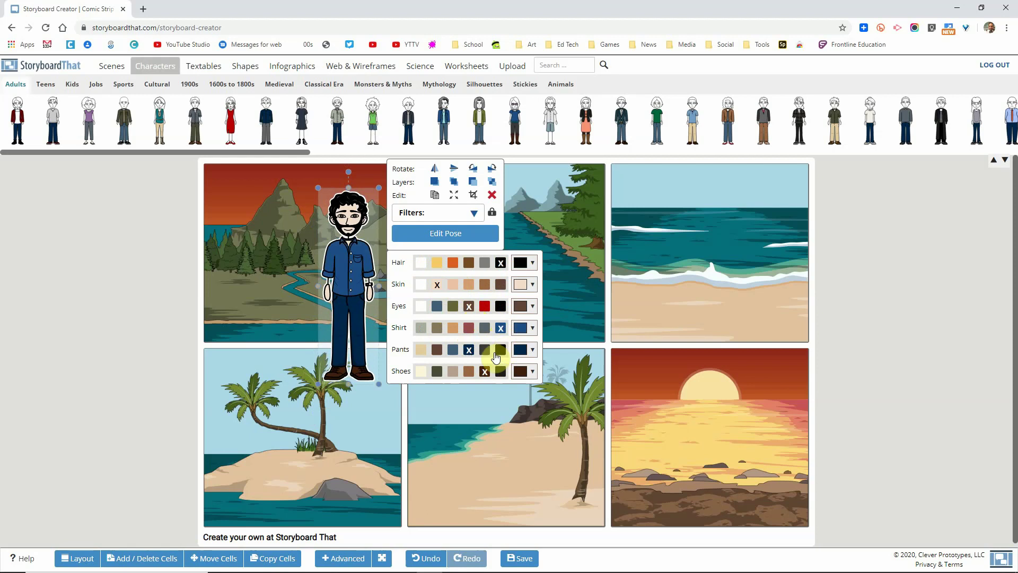
click(420, 351)
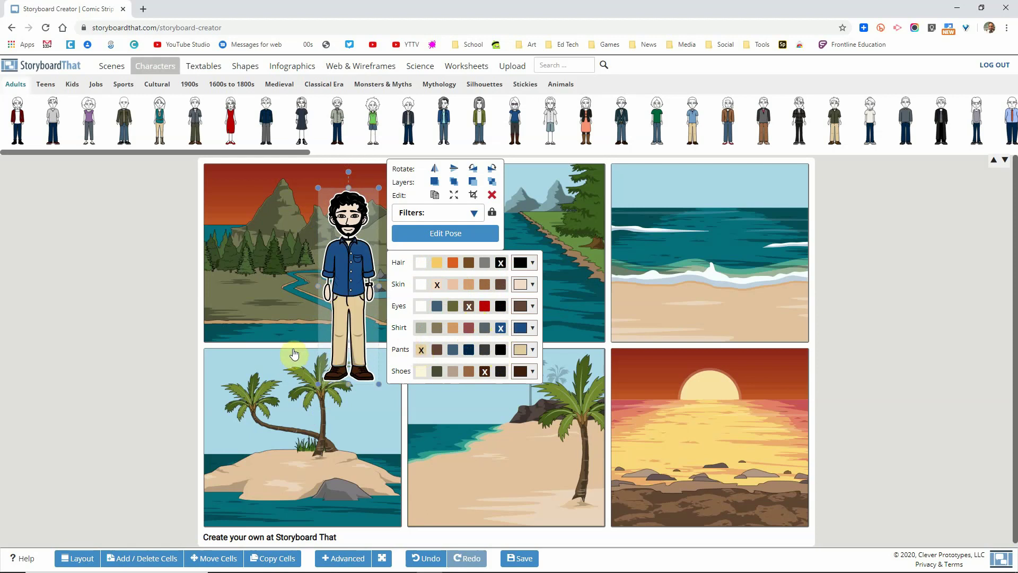
click(486, 351)
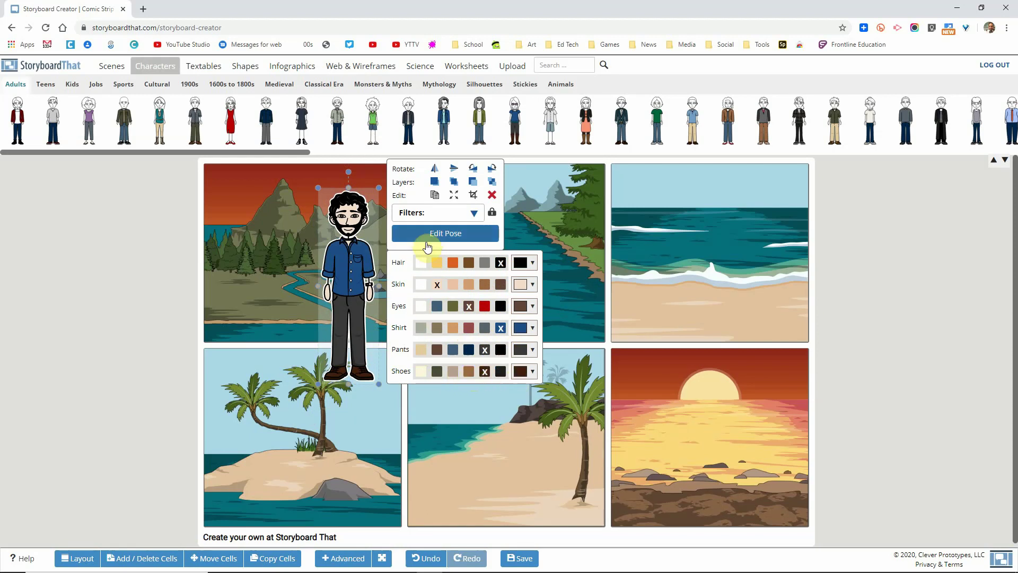
click(465, 213)
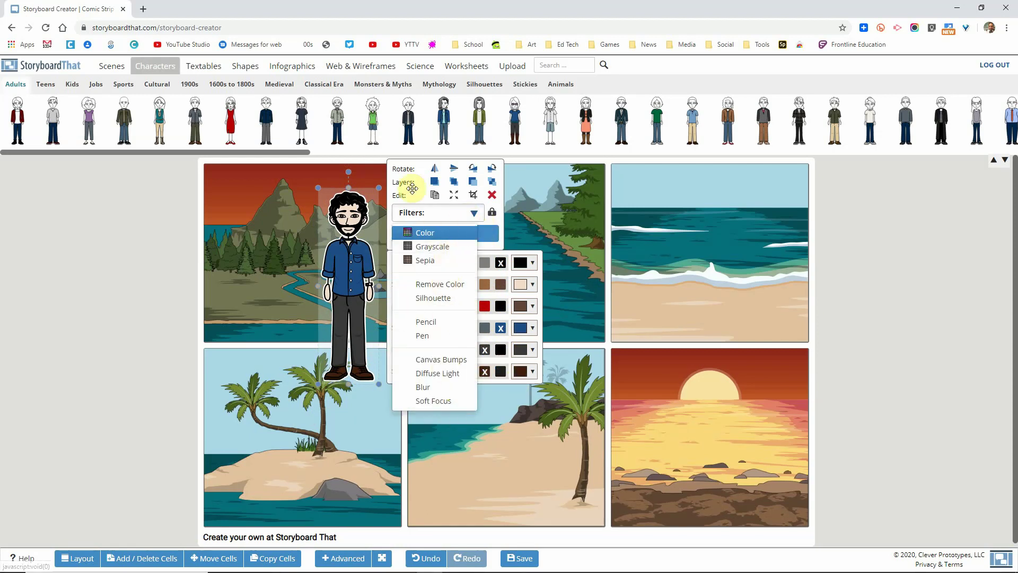
click(414, 172)
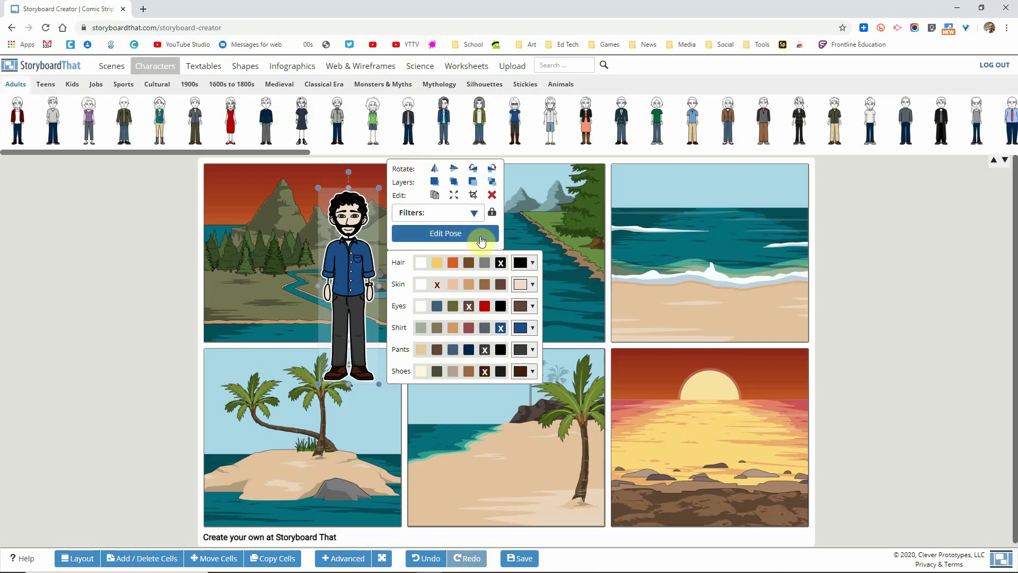
Step: Pose the man with a happy face, outstretched right arm and a new head style
click(480, 241)
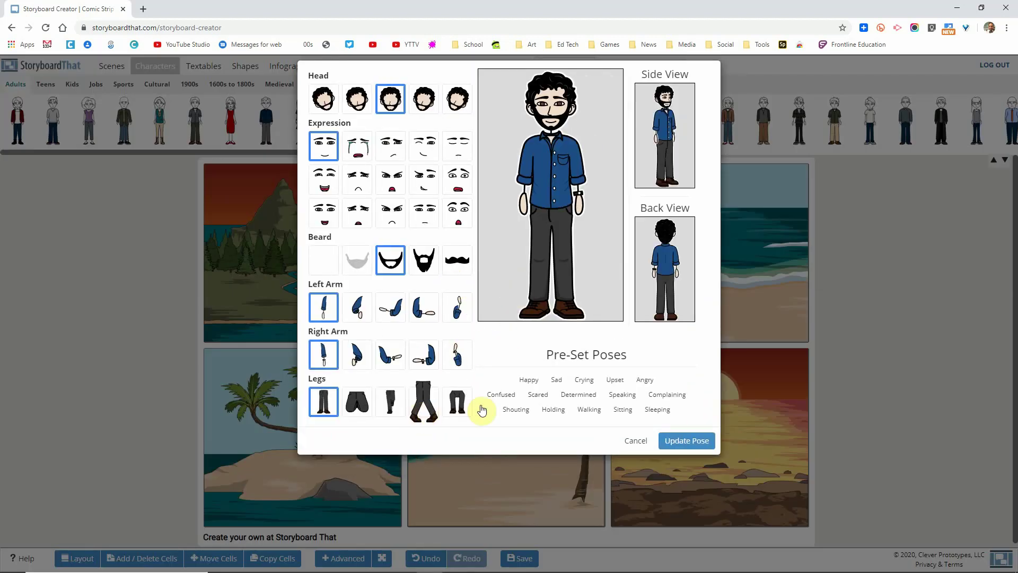
click(530, 380)
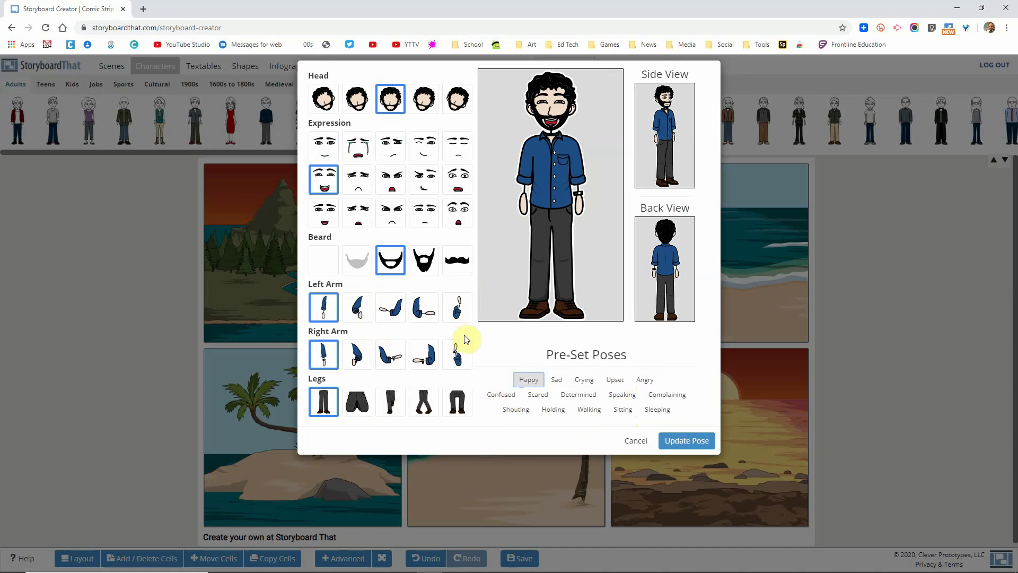
click(387, 361)
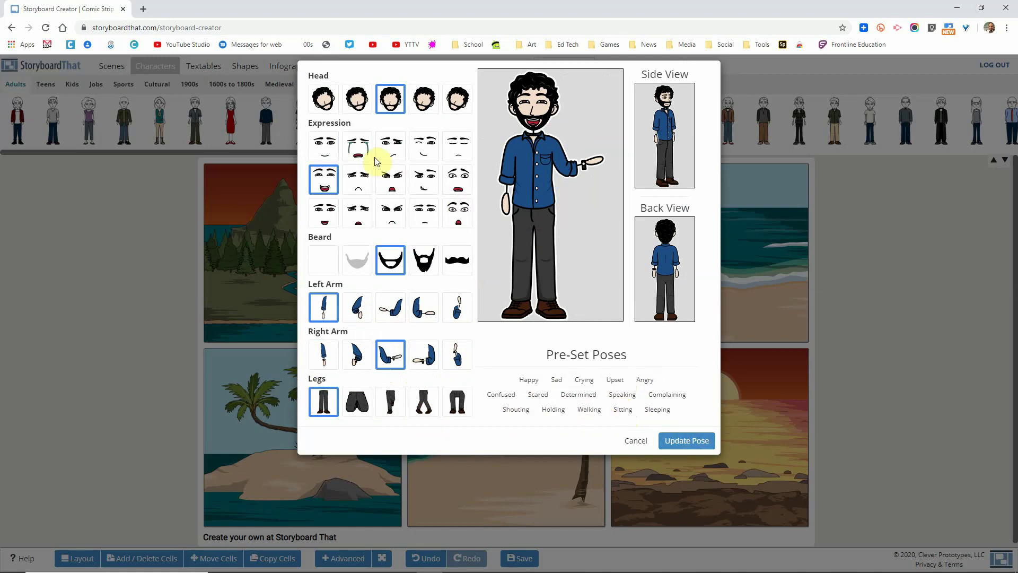
click(418, 106)
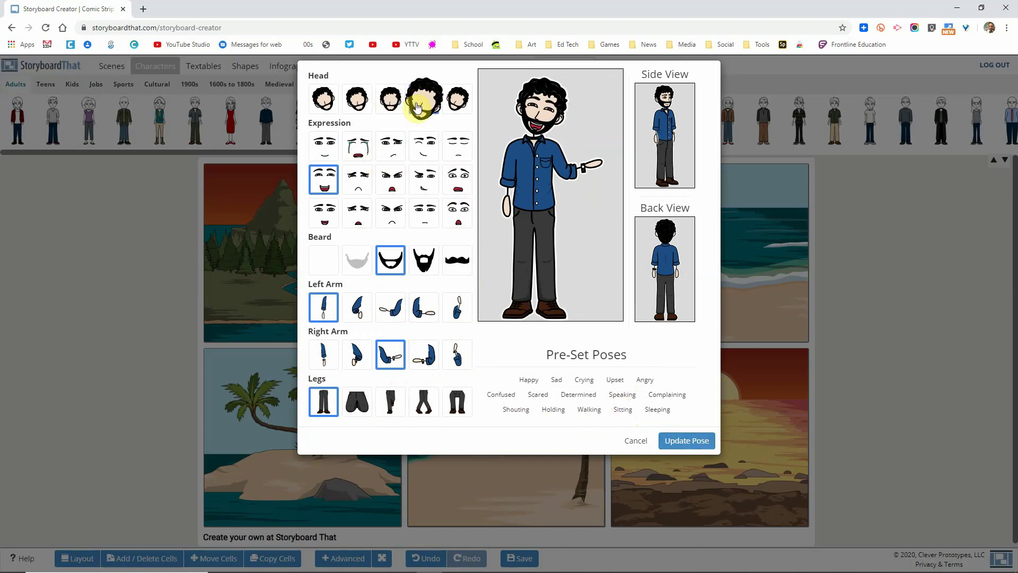
click(687, 441)
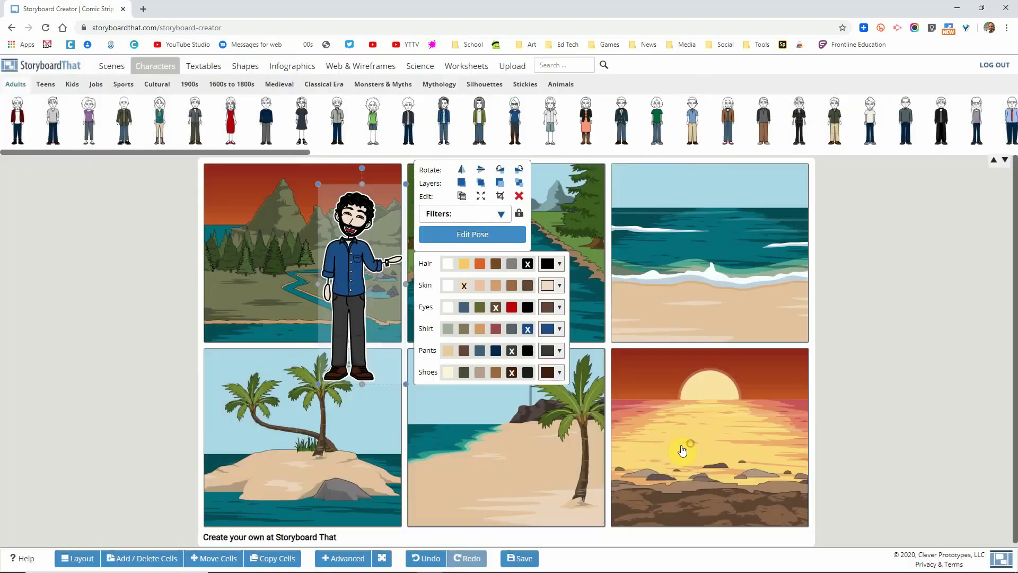
Step: Crop the bearded man to show him from the thighs up
click(498, 197)
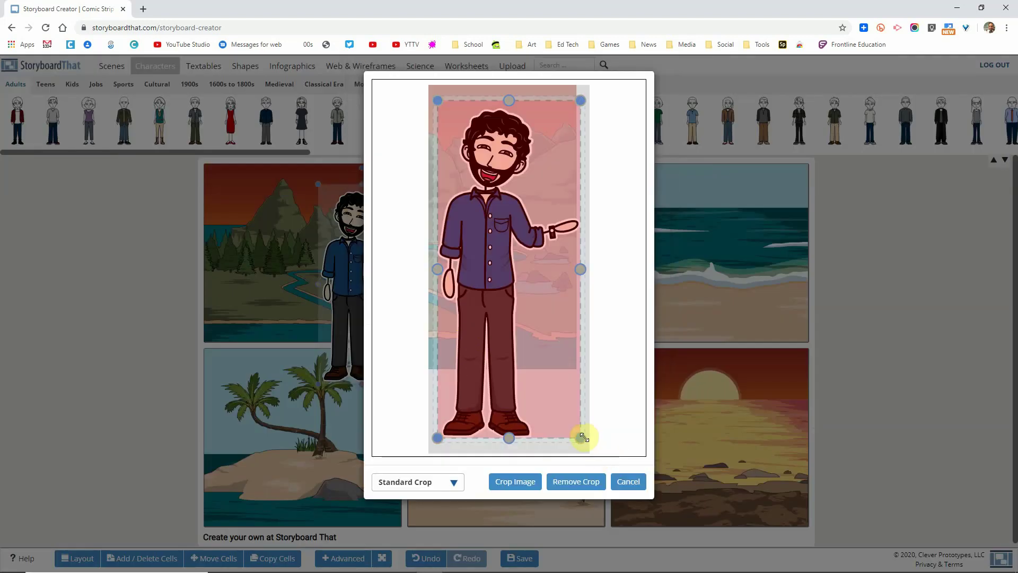
drag(582, 437, 594, 317)
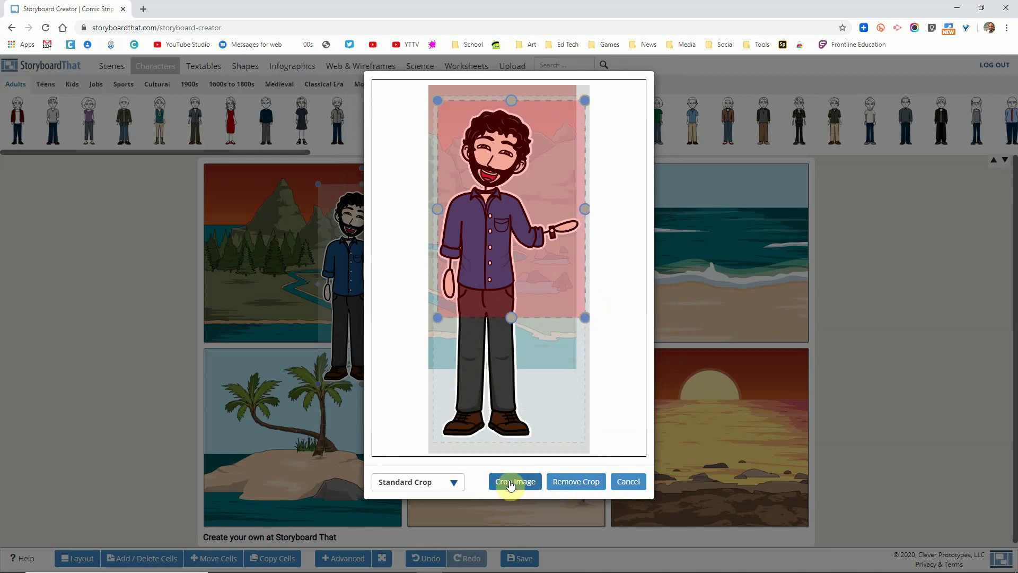
click(448, 482)
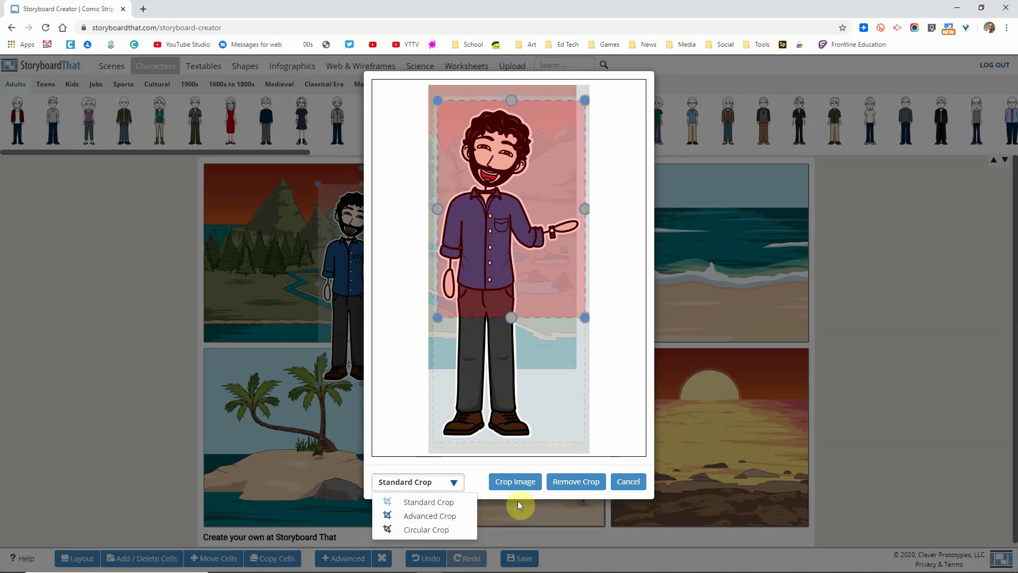
click(519, 482)
Step: Move the man lower in the mountain panel and shrink him
click(362, 287)
drag(361, 287, 360, 301)
drag(325, 213, 342, 240)
click(236, 301)
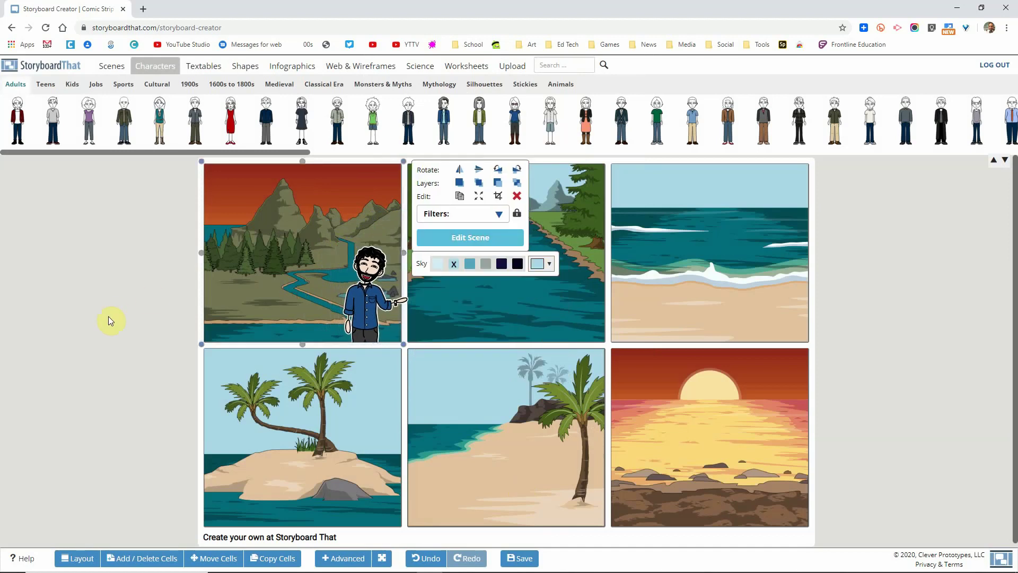
Step: Duplicate the bearded man and move the copy into the river panel
click(364, 295)
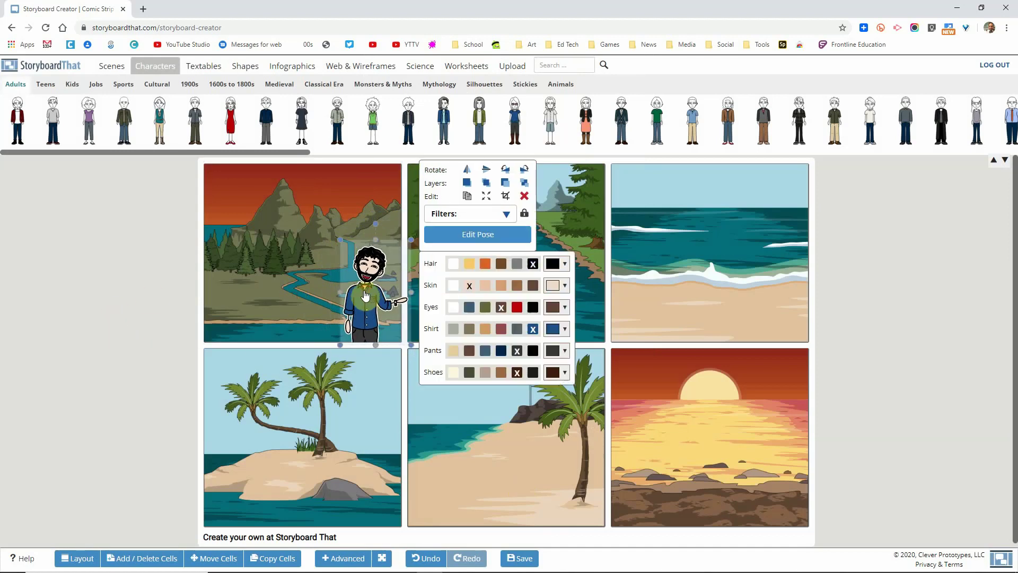
drag(364, 295, 365, 294)
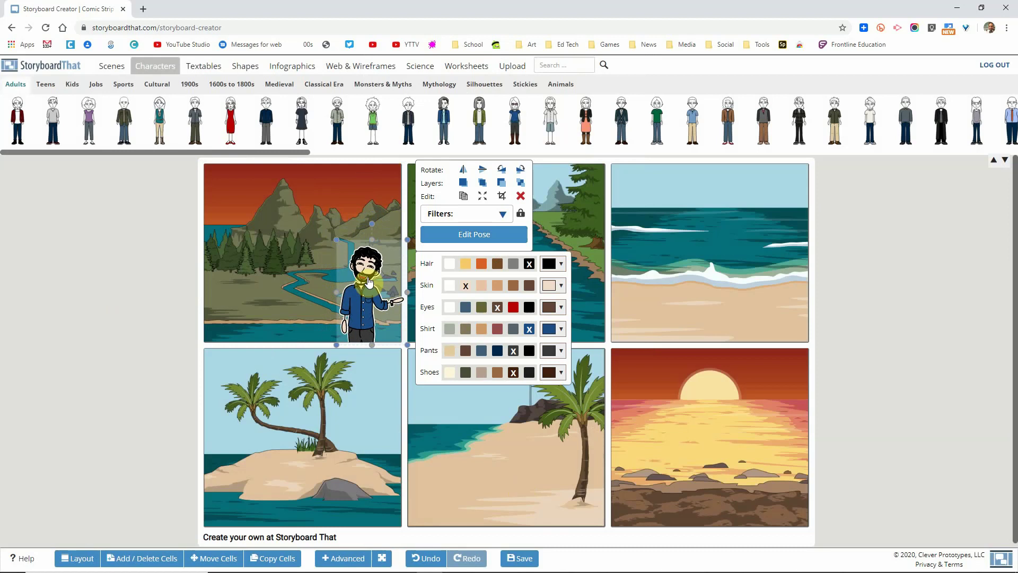
click(463, 198)
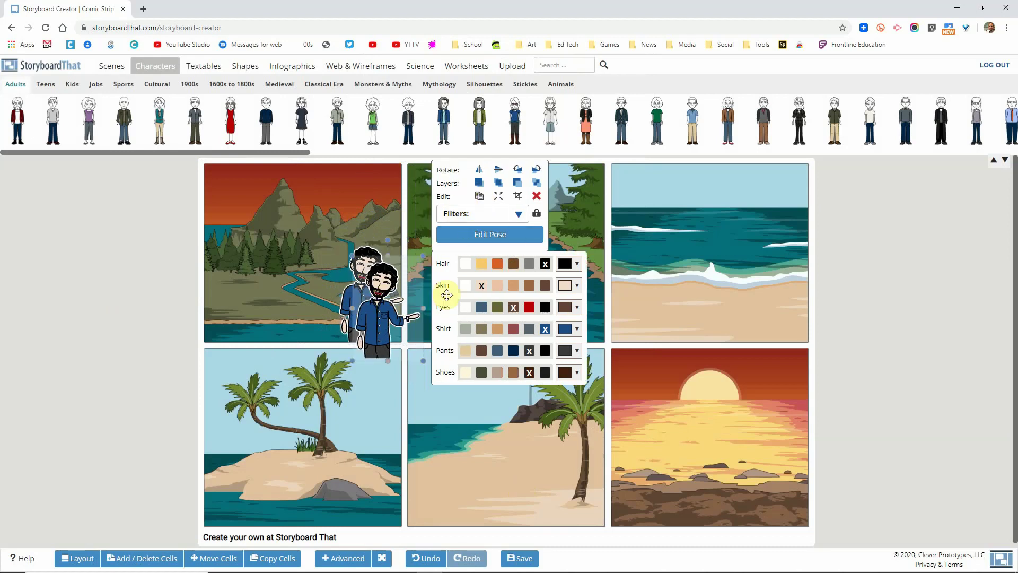
drag(384, 330, 492, 263)
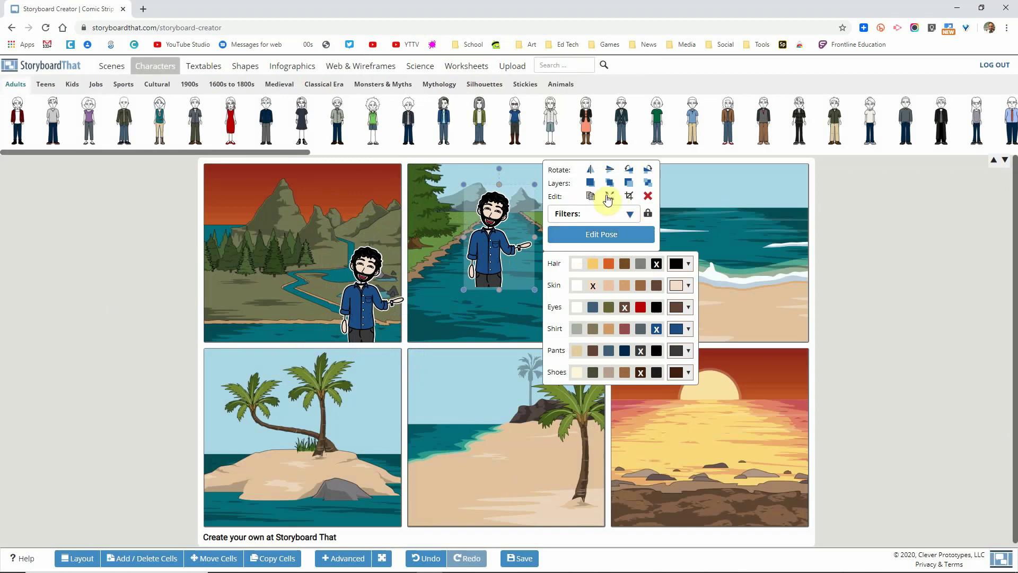
Step: Extend the copy's crop to full body and shift him slightly right
click(632, 197)
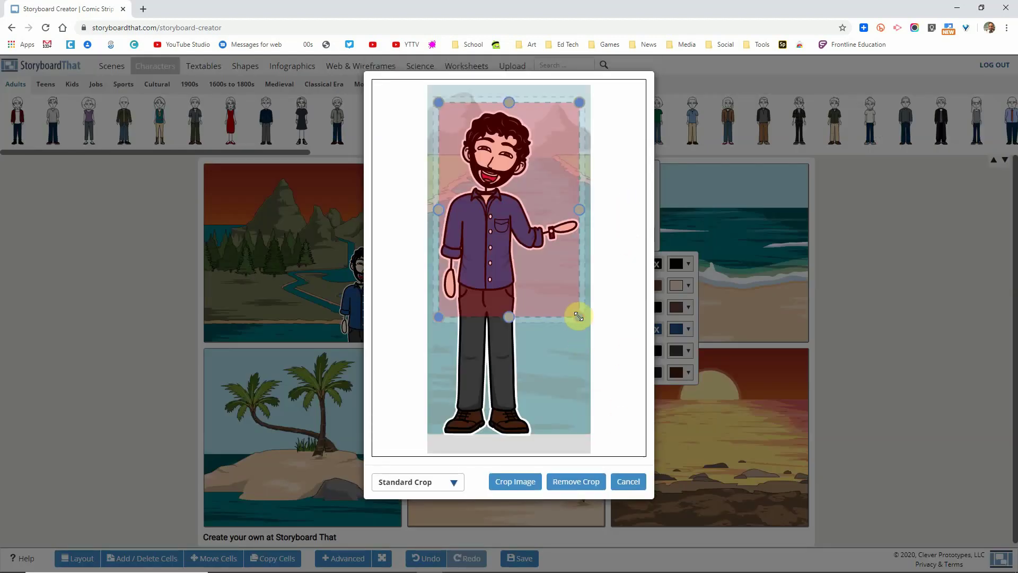
drag(578, 316, 595, 476)
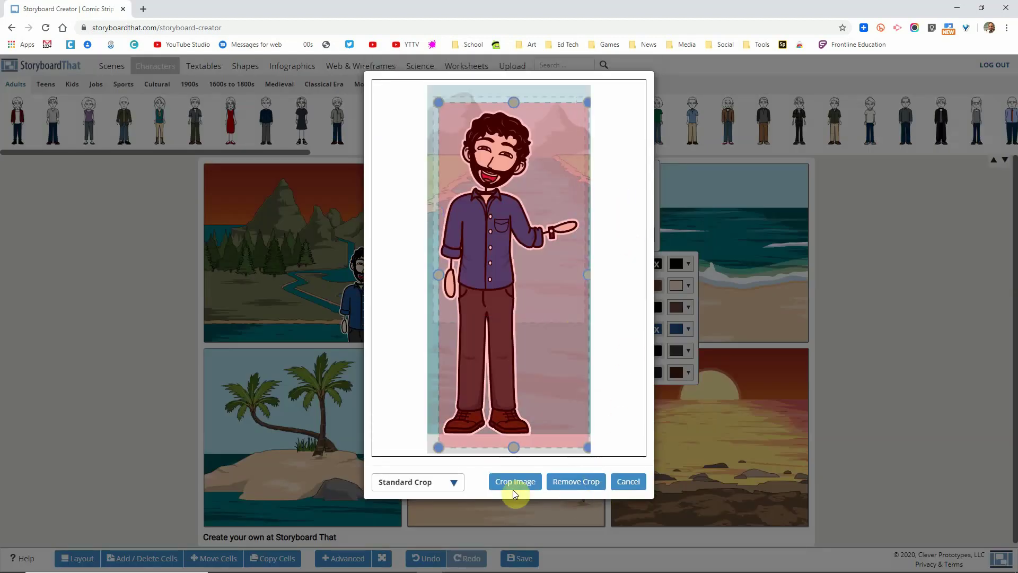
drag(438, 274, 431, 274)
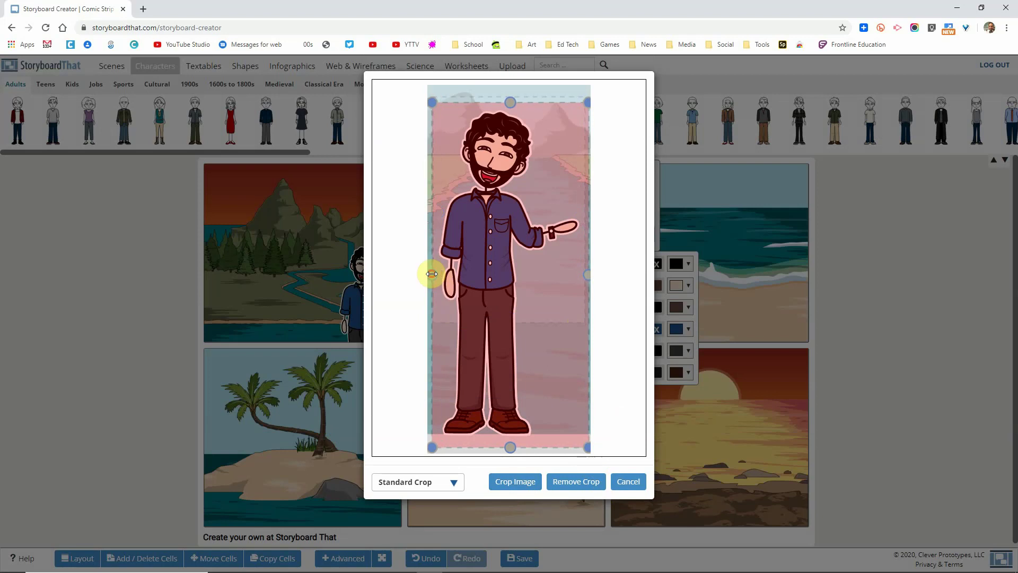
click(517, 482)
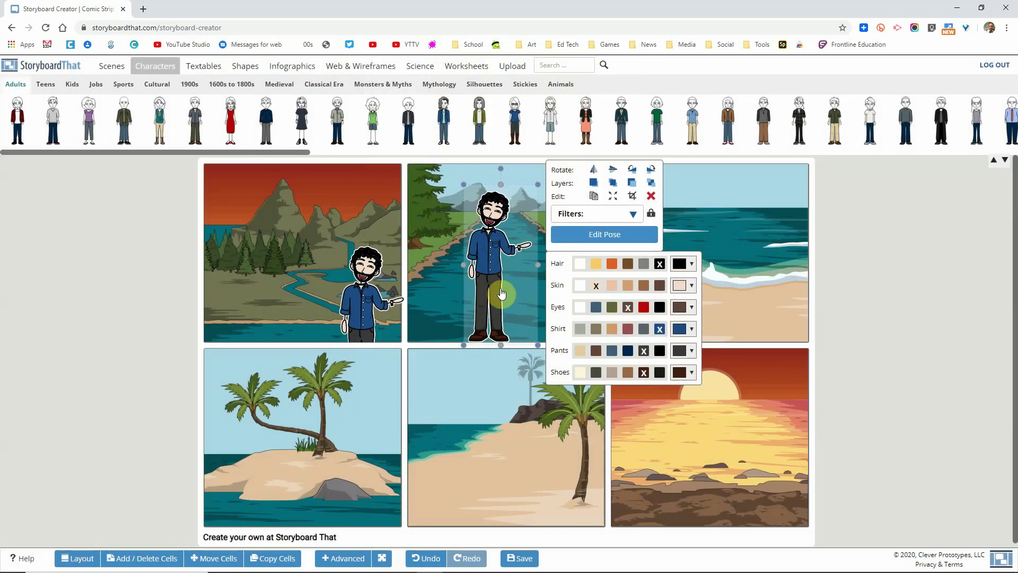
drag(500, 288, 515, 287)
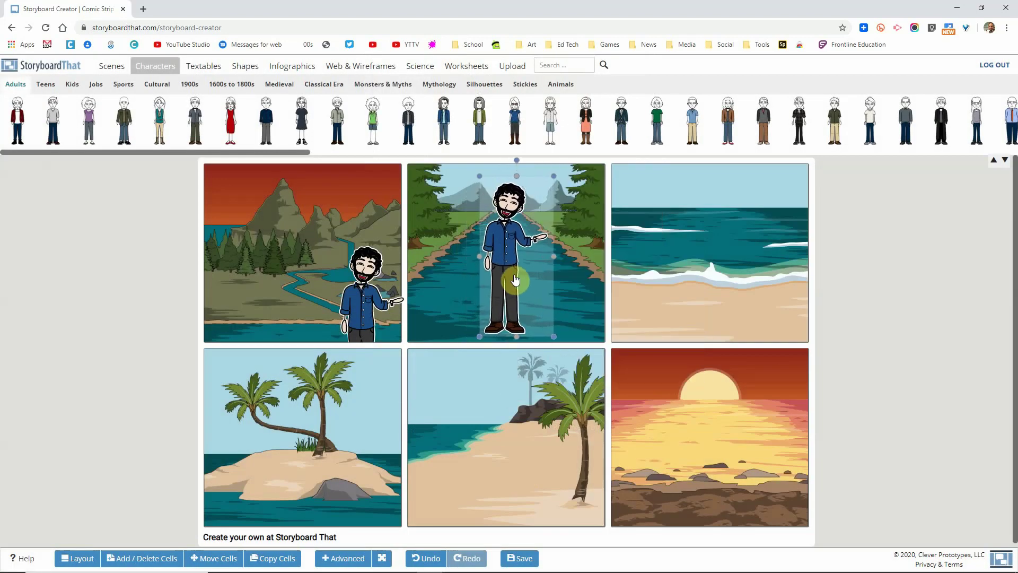
Step: Repose the river-panel man with a crying expression and his left hand raised to his face
click(632, 236)
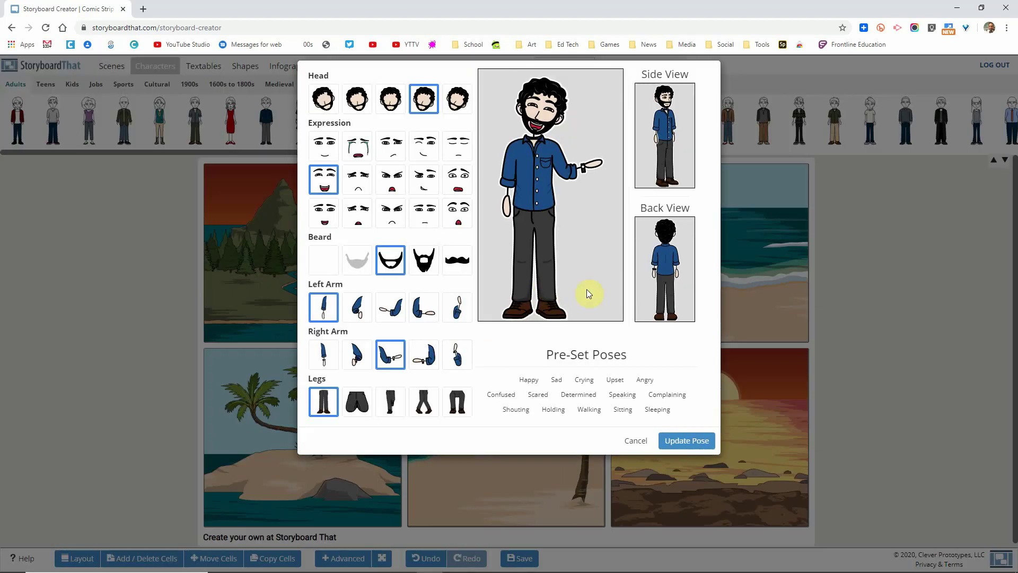
click(456, 212)
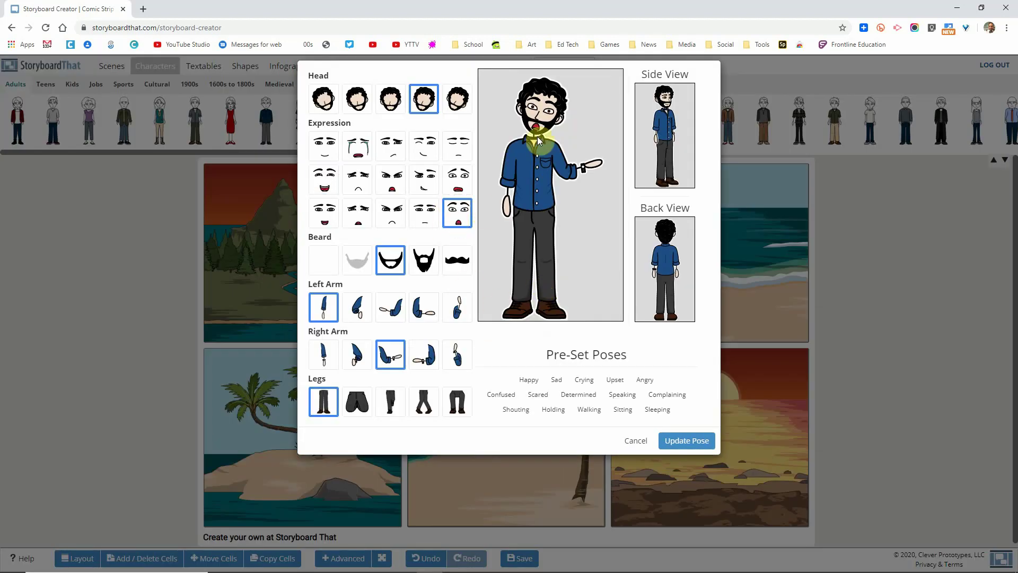
click(384, 318)
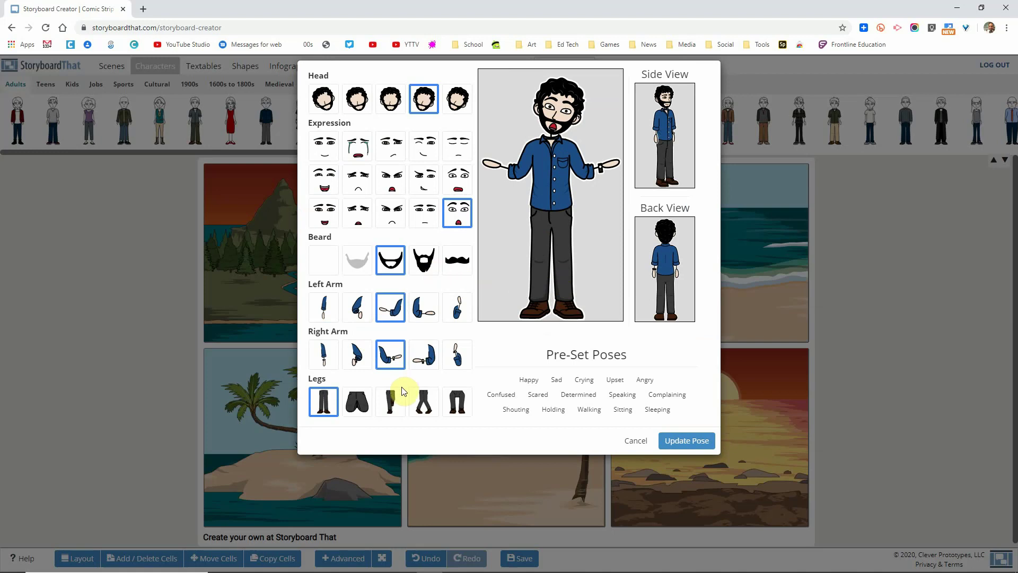
click(351, 408)
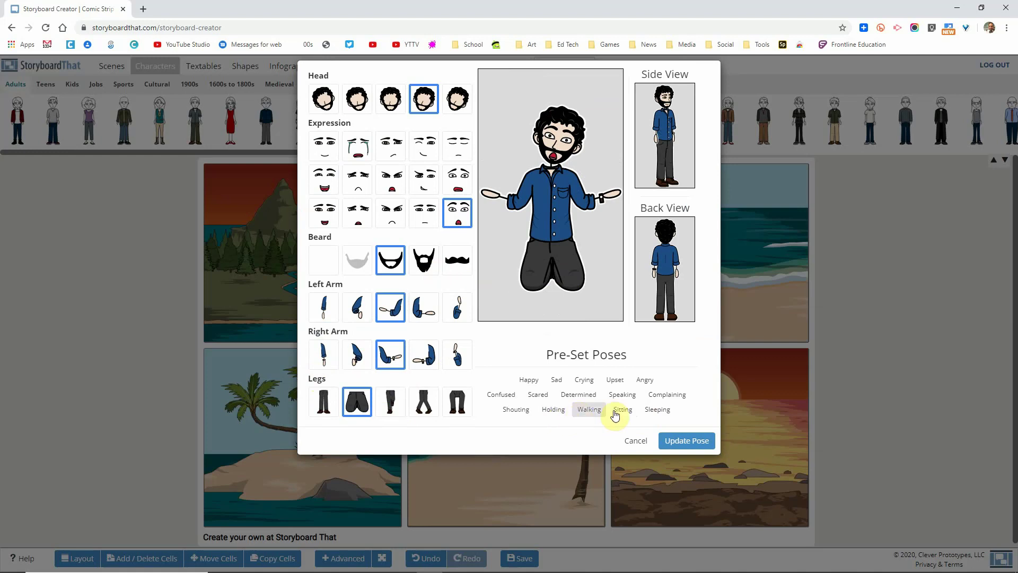
click(659, 411)
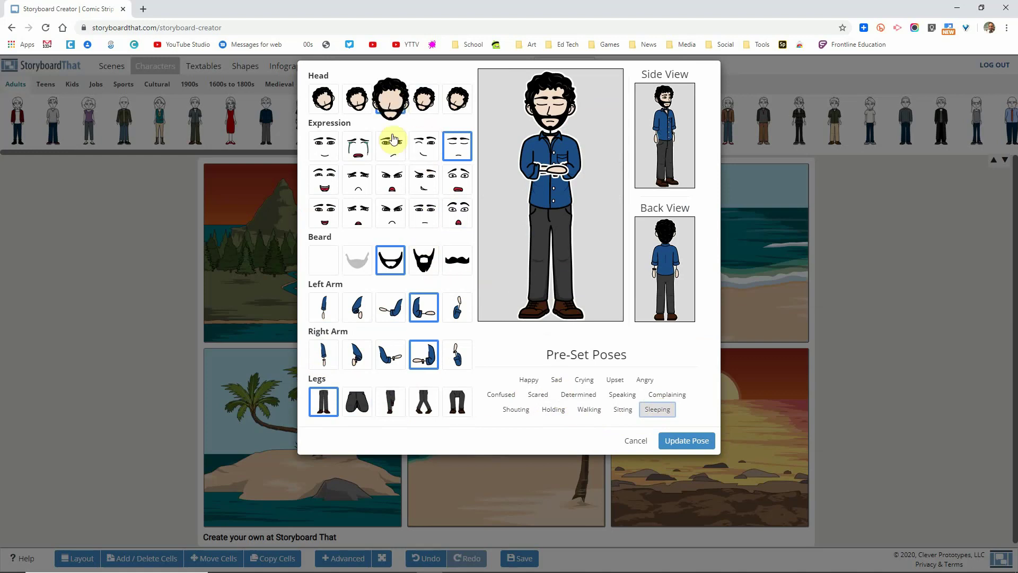
click(357, 148)
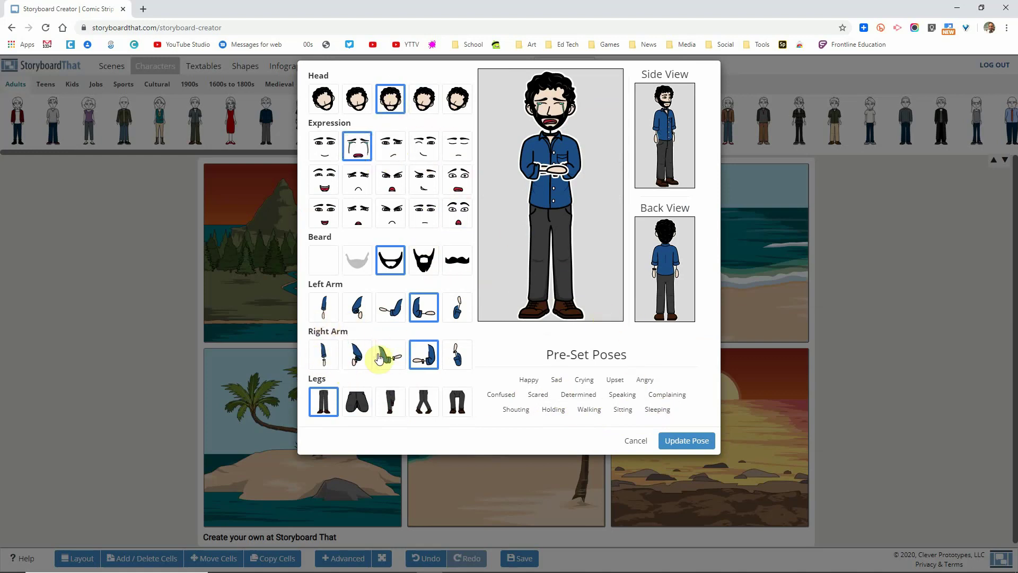
click(401, 317)
click(456, 310)
click(699, 447)
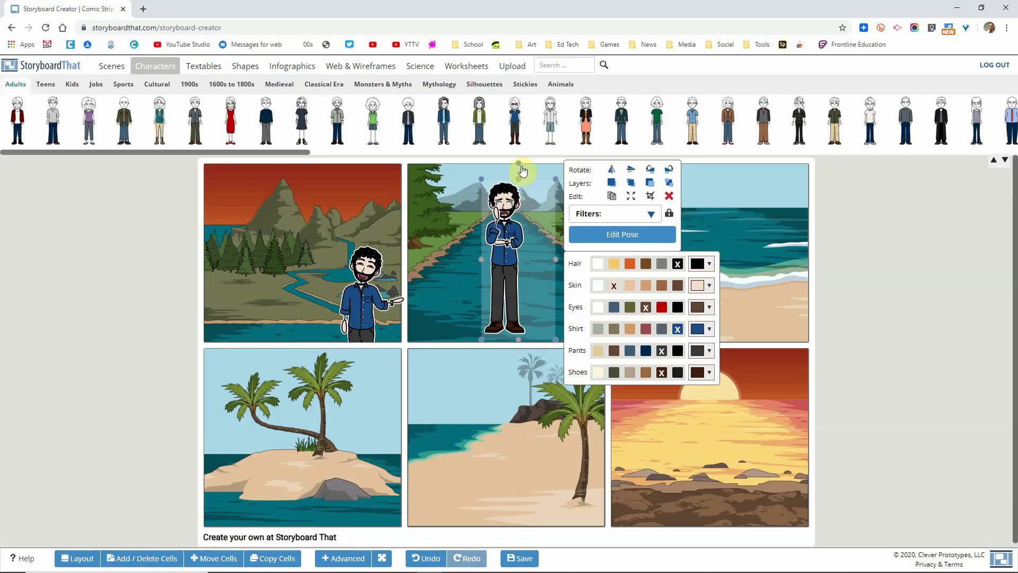
Step: Tilt the river-panel man at an angle using his rotation handle
drag(520, 166, 507, 281)
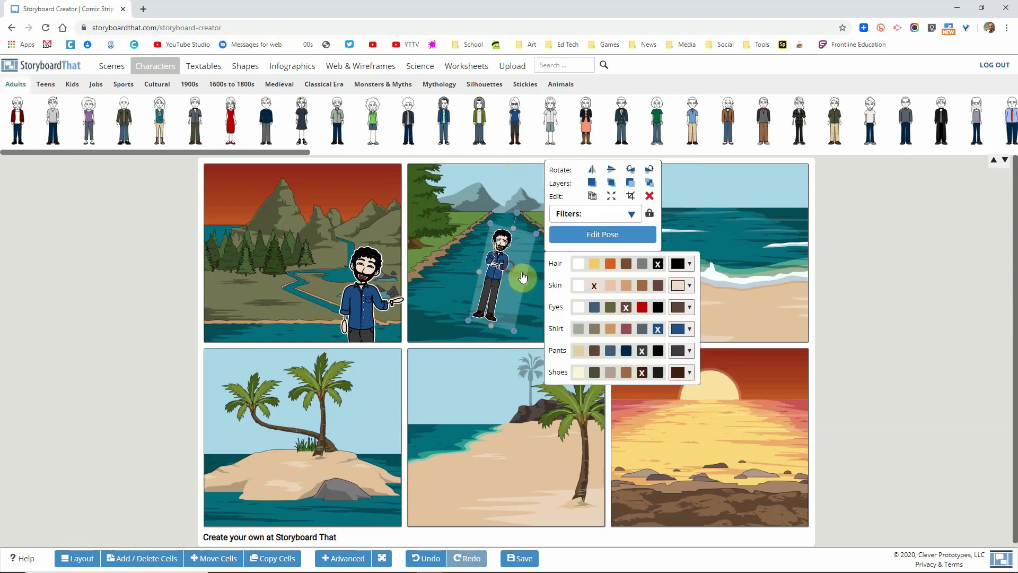
click(528, 313)
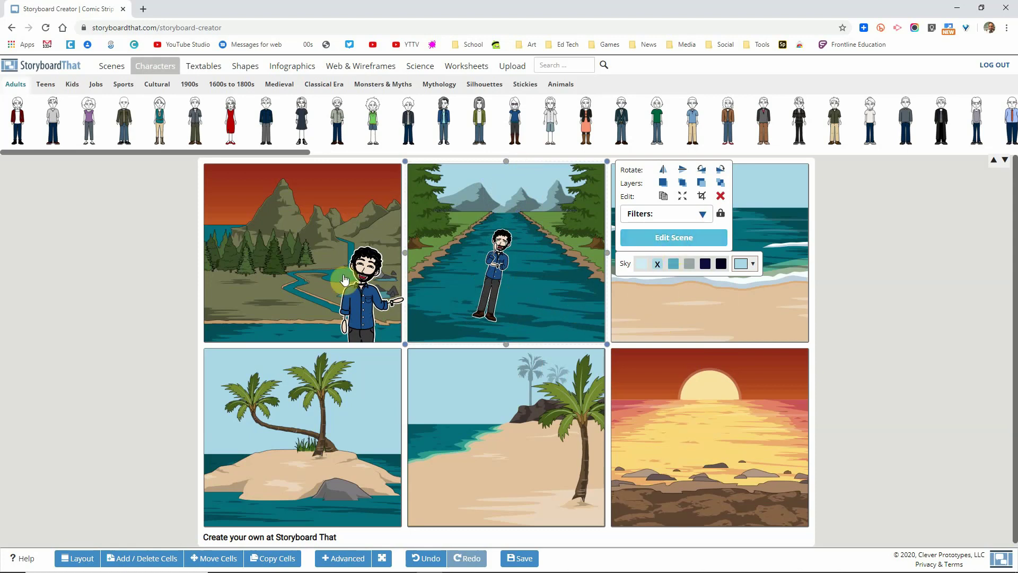
Step: Copy the river-panel man into the beach panel and enlarge the copy
click(490, 254)
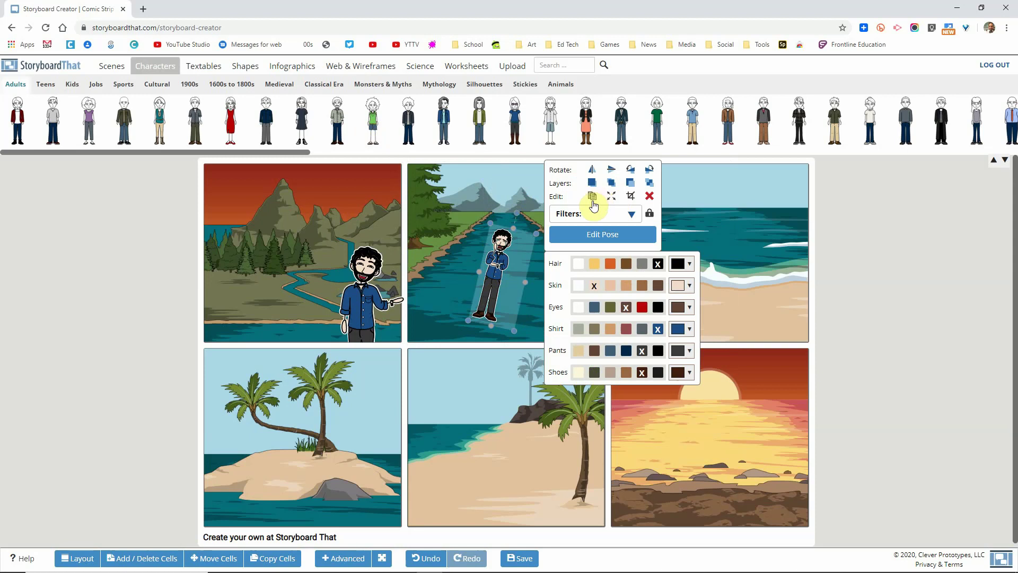
click(592, 197)
drag(522, 254, 690, 200)
drag(715, 314, 726, 333)
drag(686, 292, 693, 282)
Step: Give the beach copy the Walking preset pose and move him up the shore
click(793, 235)
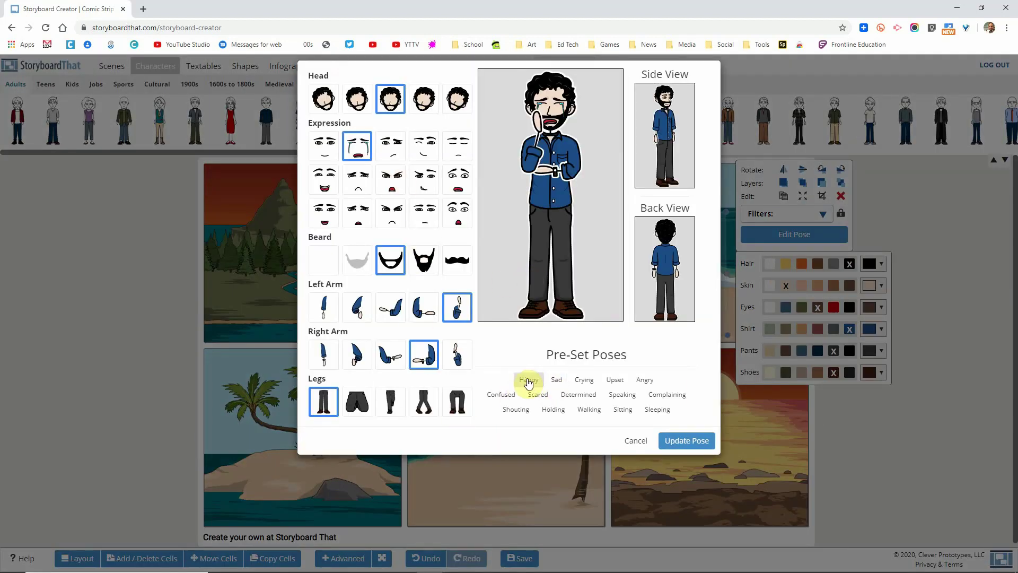
click(587, 408)
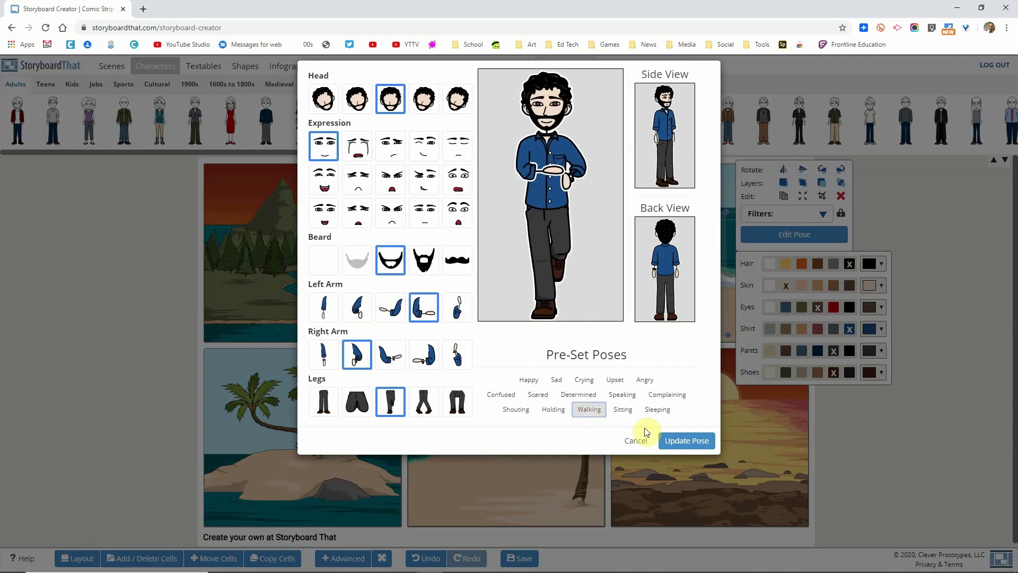
click(669, 444)
click(691, 272)
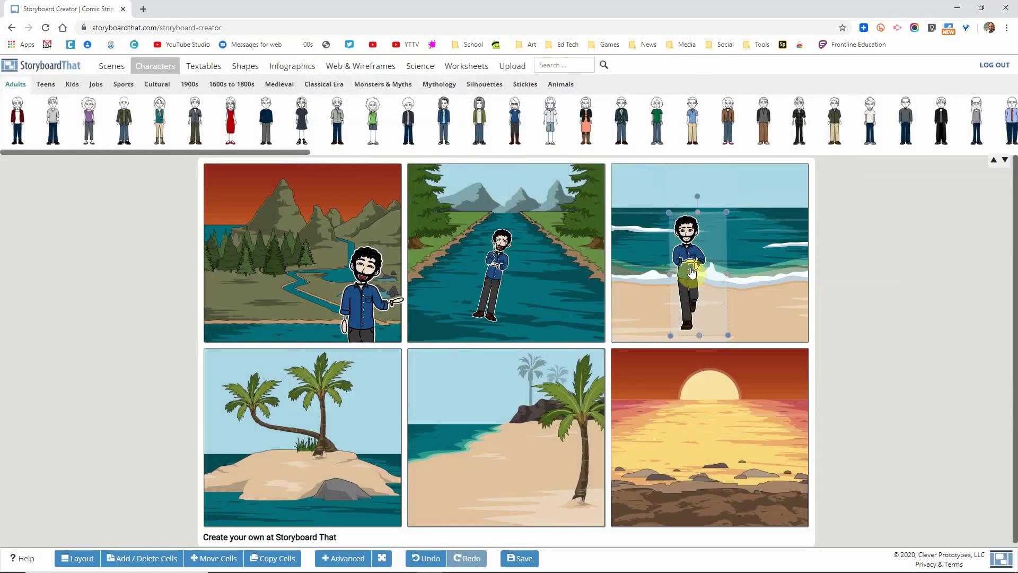
drag(692, 272, 649, 240)
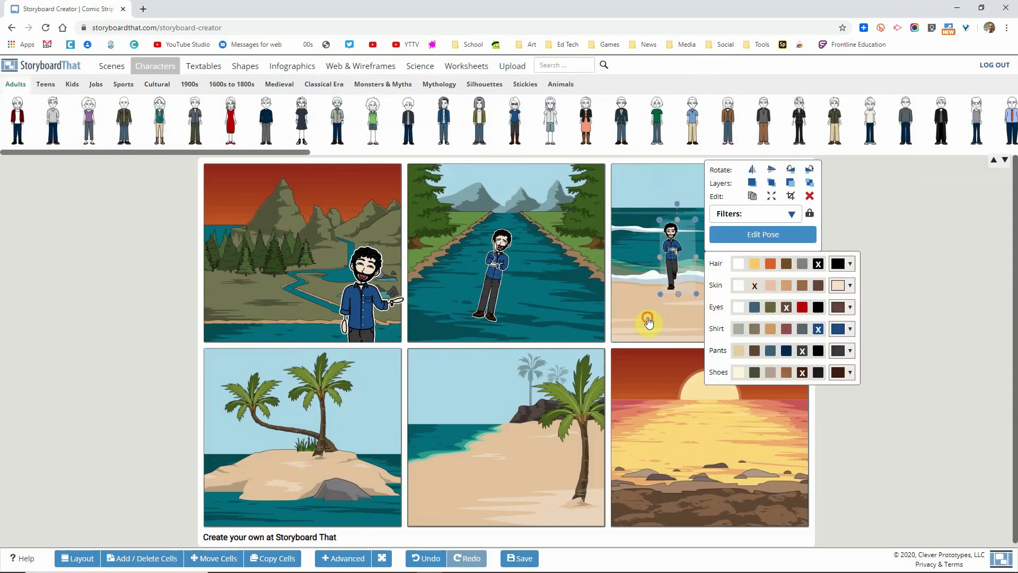
click(648, 318)
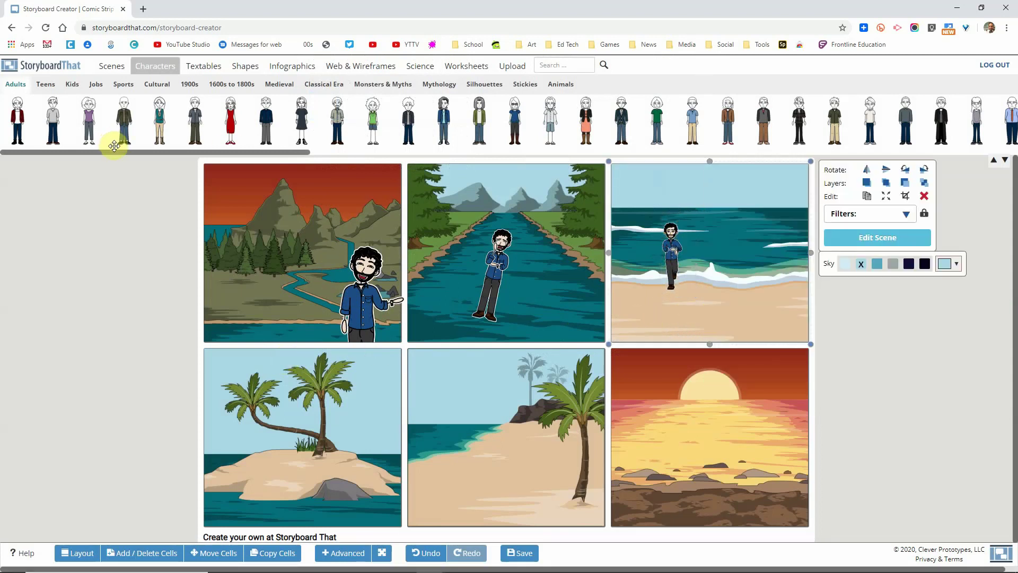
Step: Add a speech bubble to panel 1 reading 'welcome to the Adirondacks'
click(208, 67)
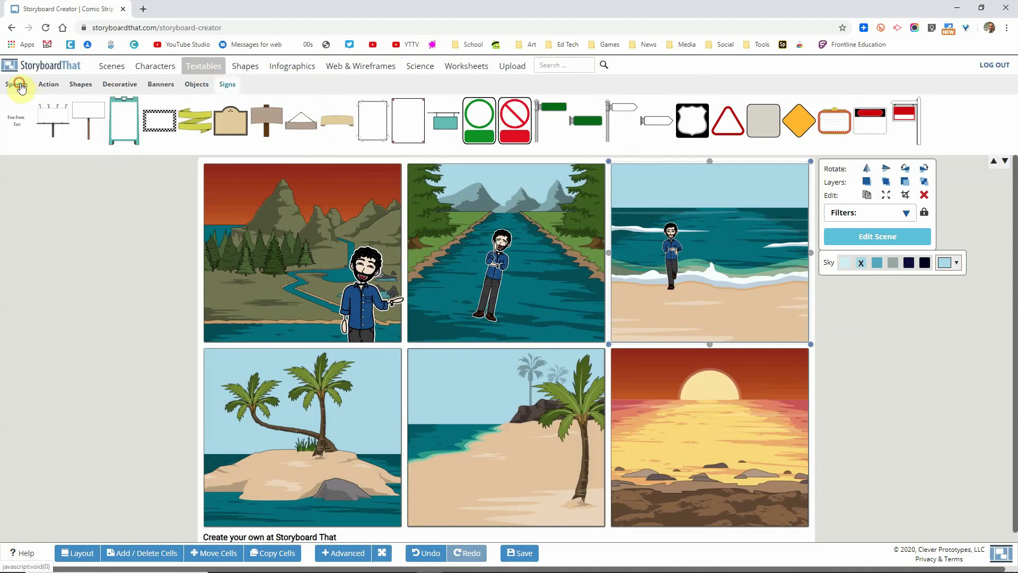
click(18, 85)
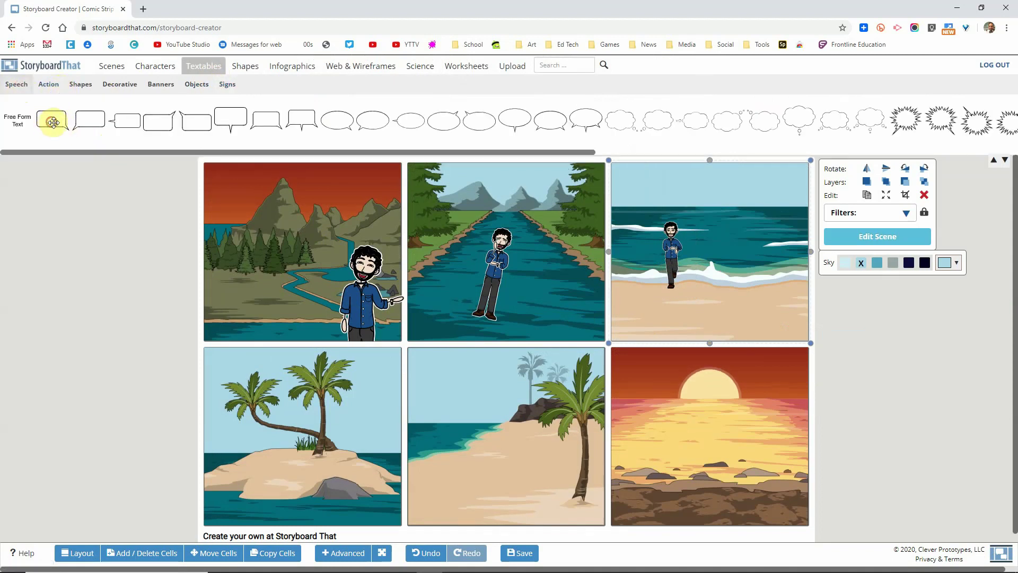
drag(107, 141, 317, 260)
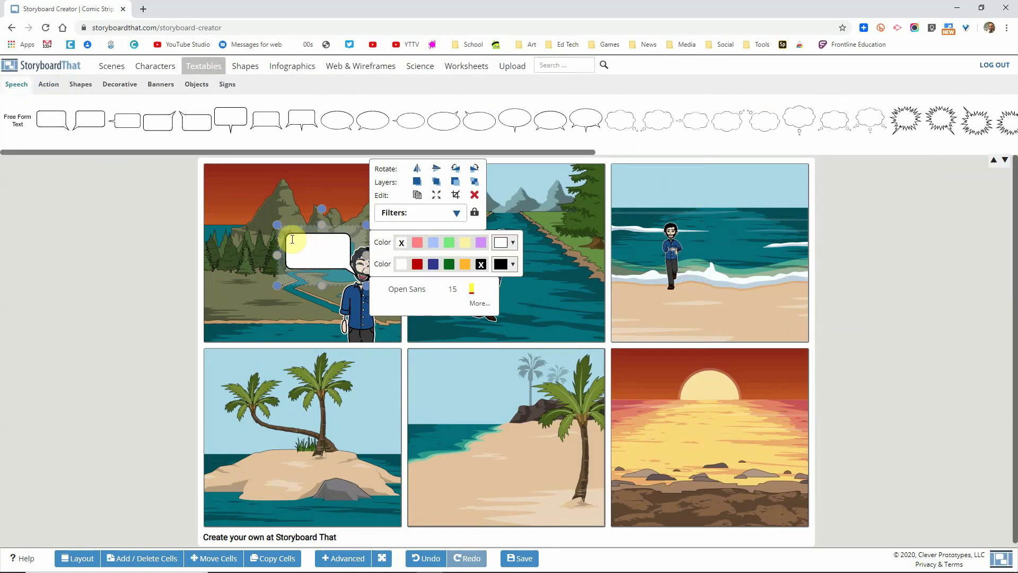
click(318, 255)
text(we)
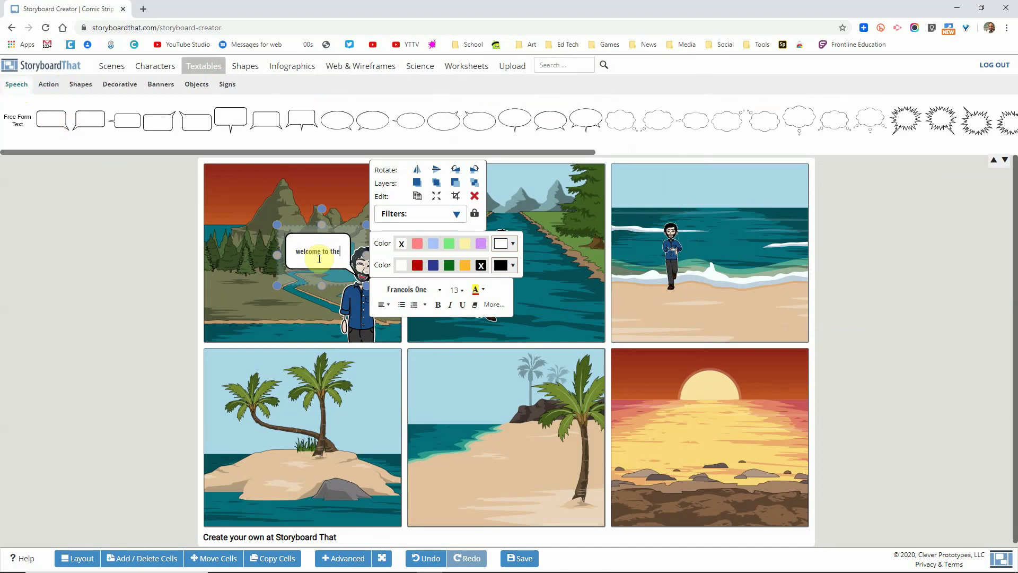
text(lcome to the)
key(Return)
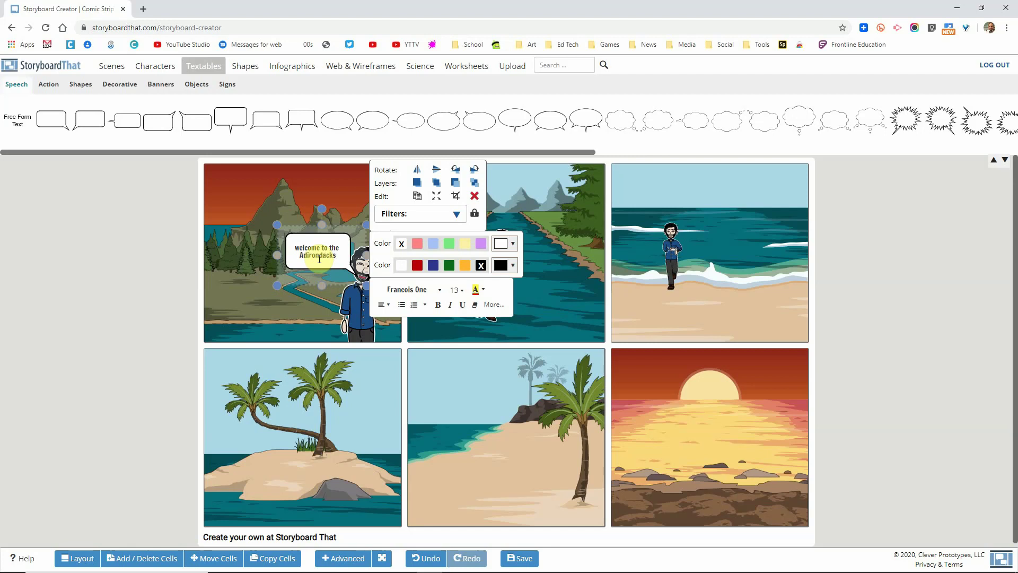
click(158, 250)
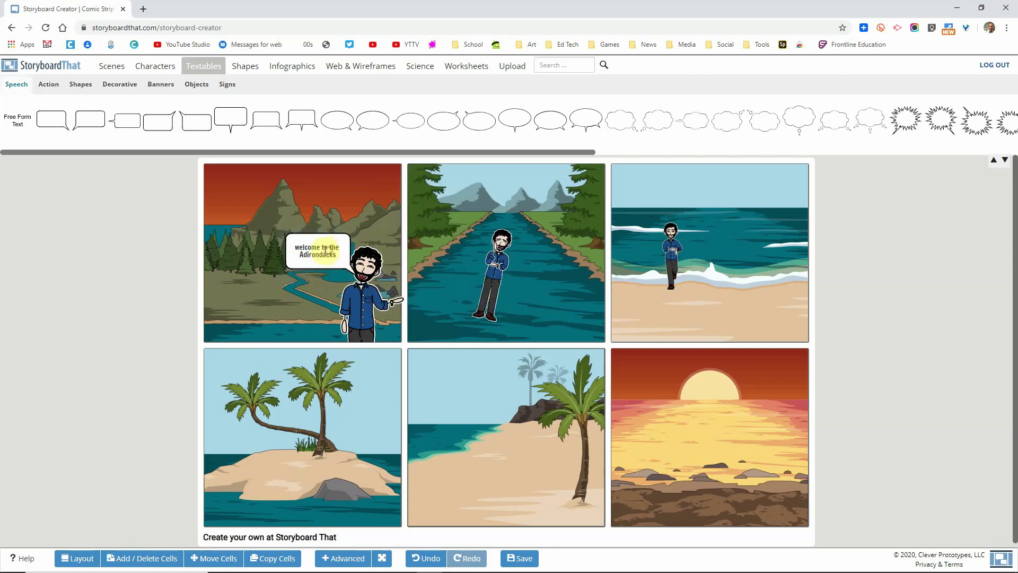
Step: Nudge the welcome bubble left and set its text in the Amiko font
click(324, 253)
drag(324, 253, 316, 252)
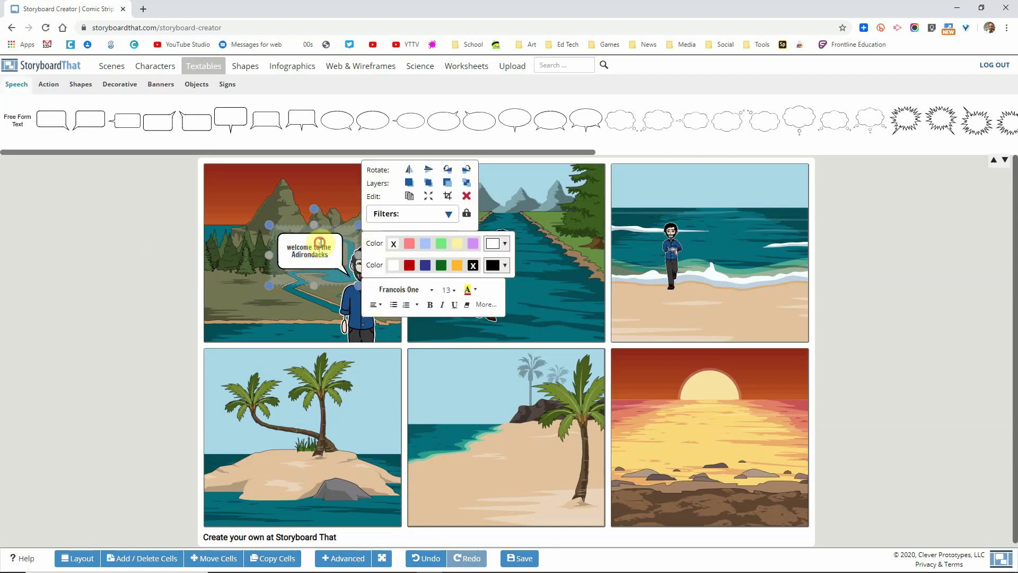
double_click(320, 245)
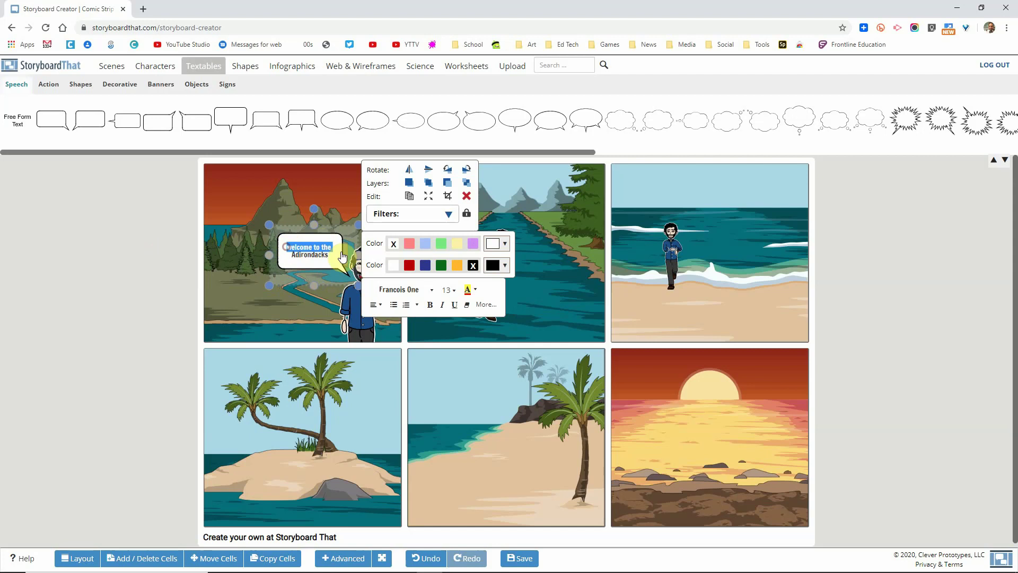
click(428, 293)
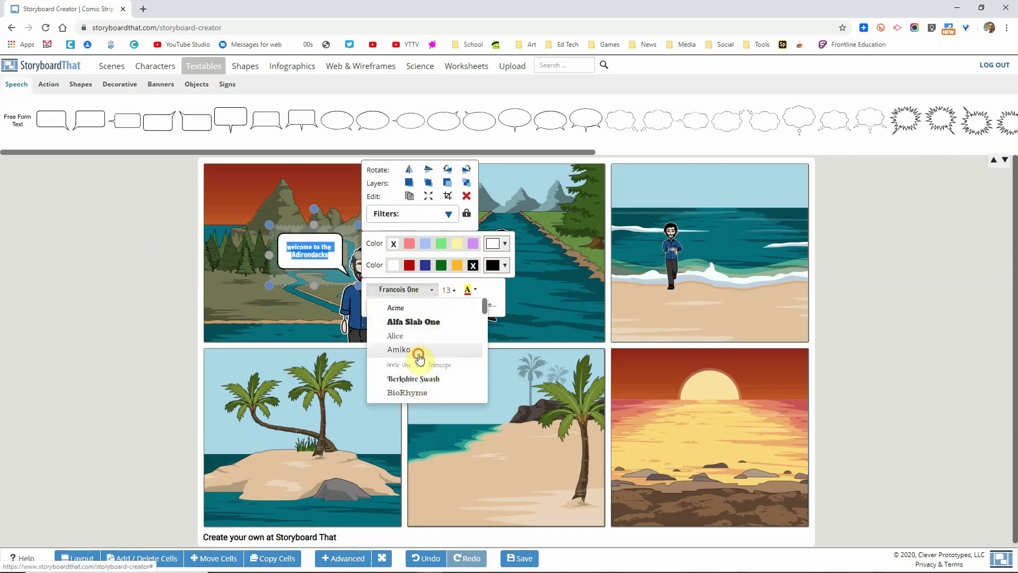
click(419, 350)
click(310, 255)
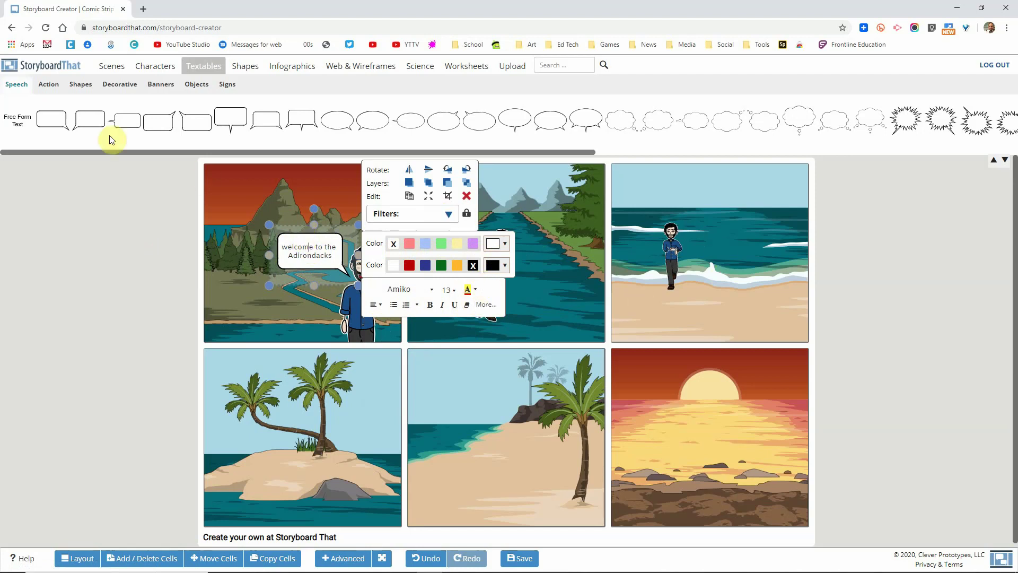
Step: Duplicate the welcome bubble, move the copy into panel 2, and type 'HELP'
click(410, 196)
click(307, 260)
drag(307, 262, 416, 247)
click(440, 189)
text(H)
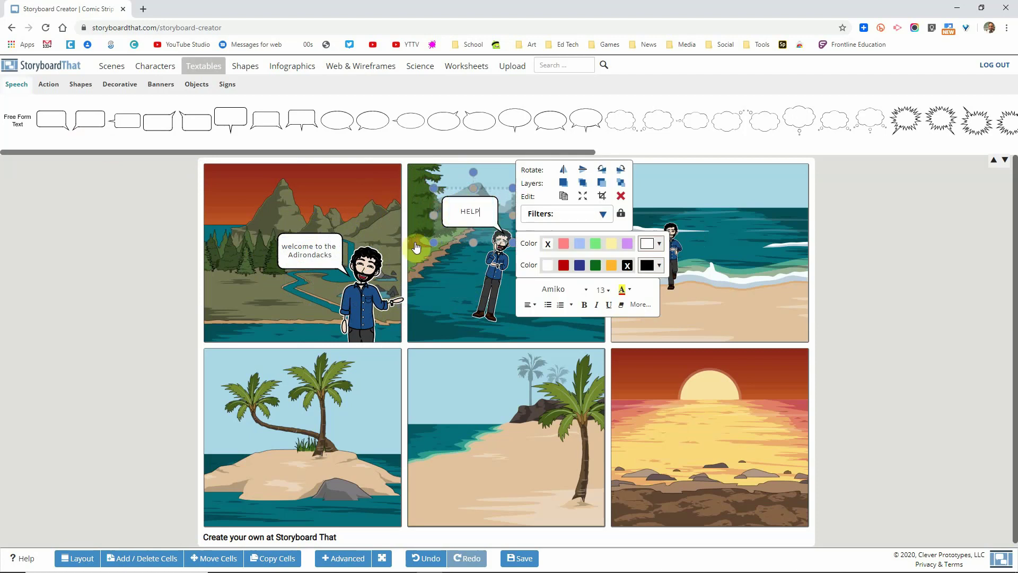
text(ELP)
Step: Set the HELP!!! bubble text font to Alfa Slab One
drag(486, 211, 448, 211)
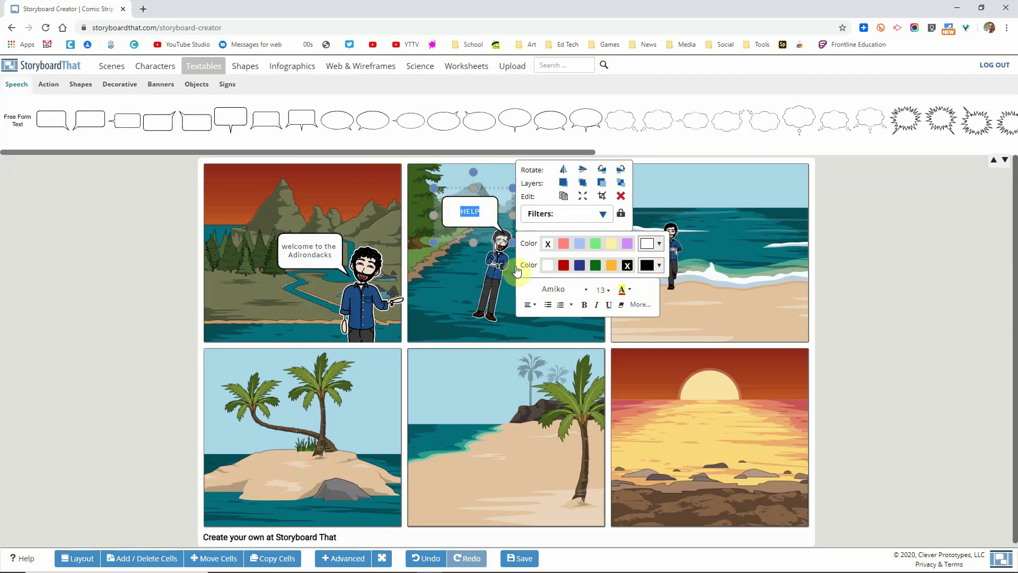
click(581, 290)
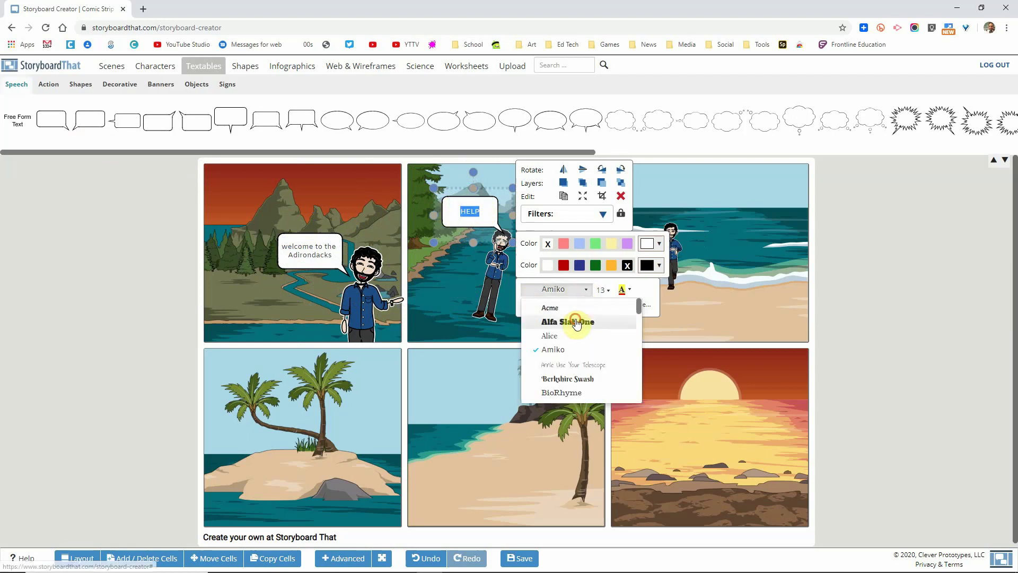
click(576, 322)
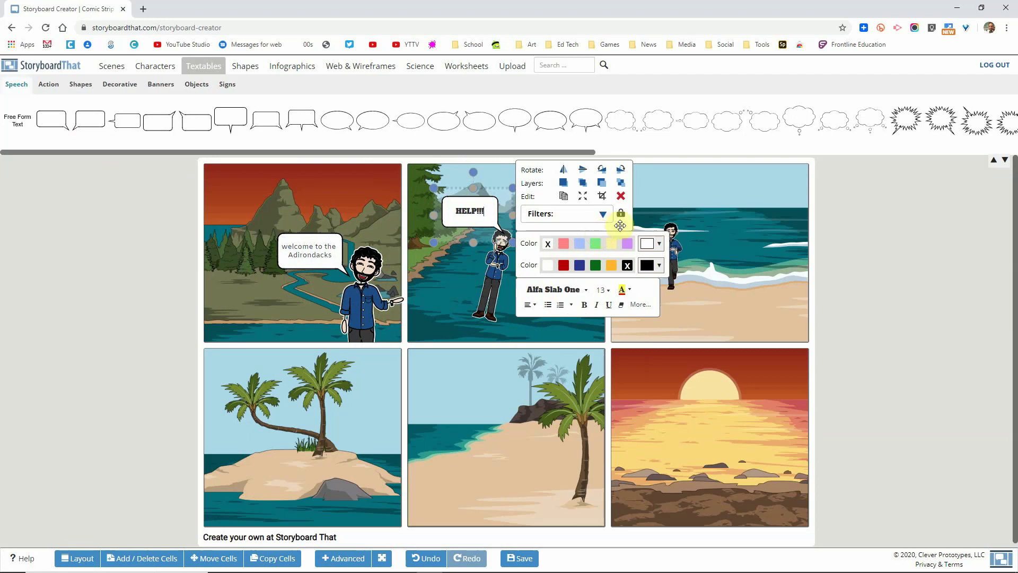
click(431, 189)
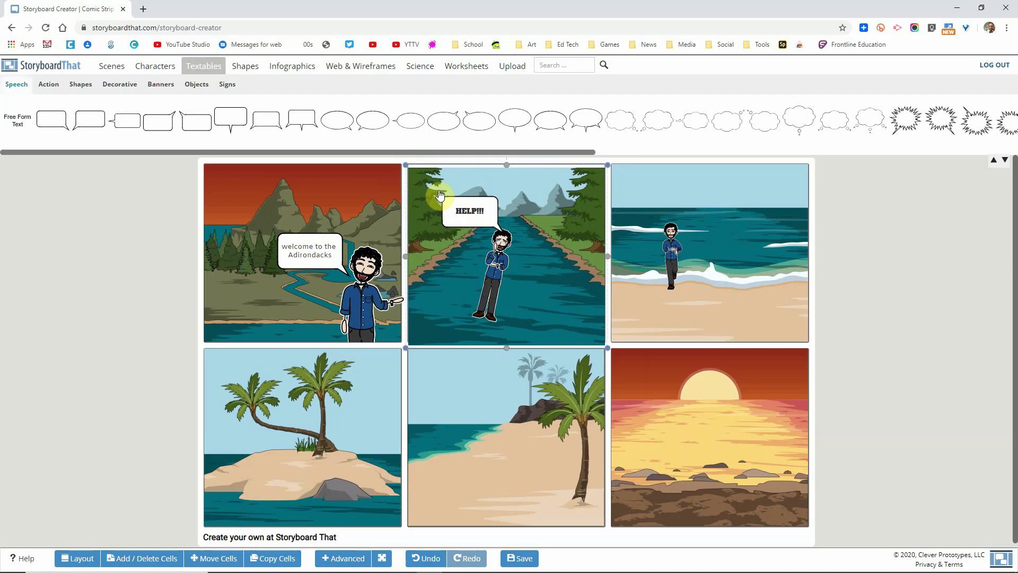
Step: Enlarge the HELP!!! bubble and set its text size to 28
click(440, 195)
drag(434, 189, 407, 172)
triple_click(465, 206)
click(603, 290)
scroll(618, 383, down, 3)
click(618, 383)
click(491, 281)
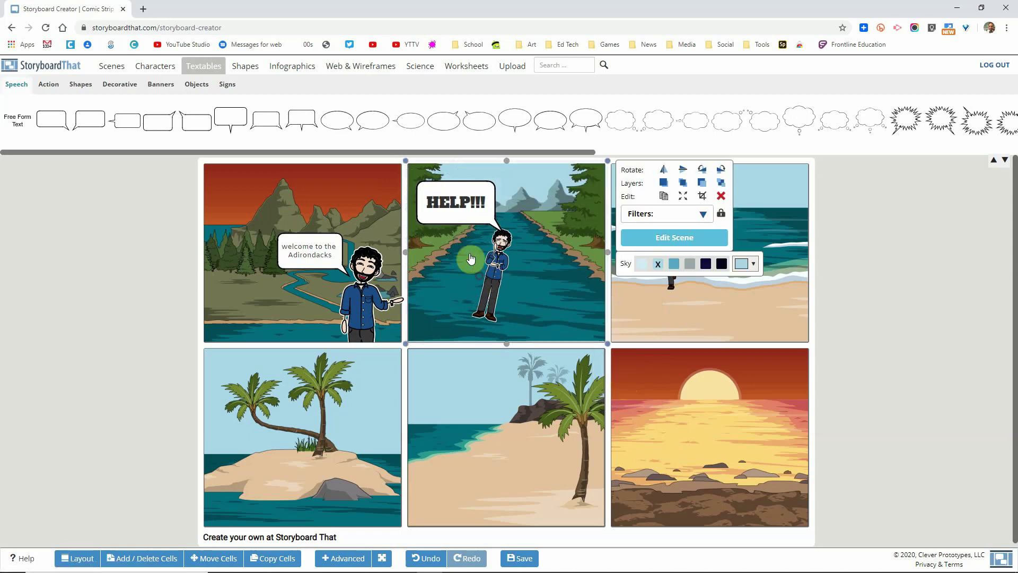
click(694, 322)
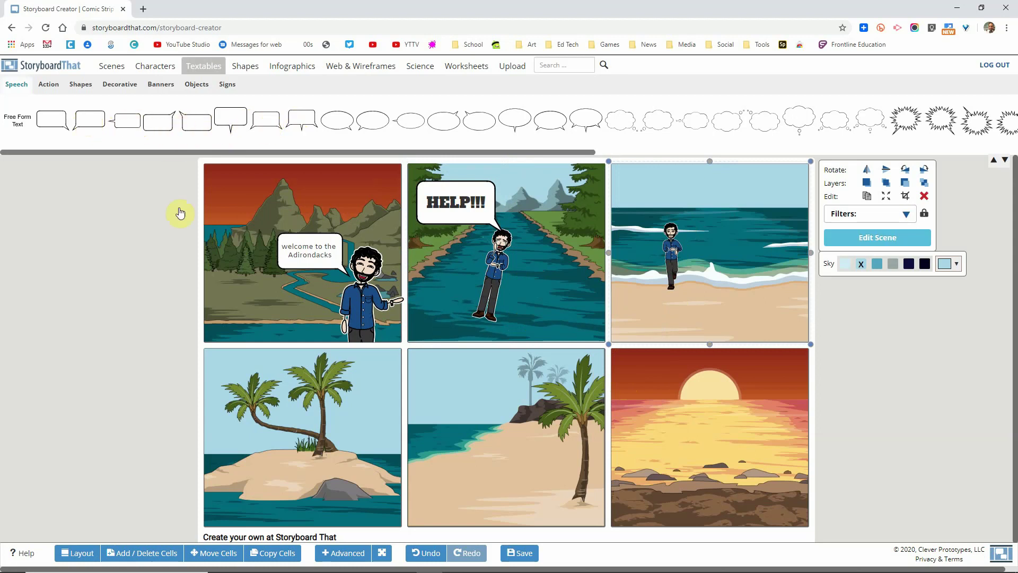
Step: Add a speech bubble reading 'such a great day for a walk' to the beach panel, then shift it slightly right
drag(89, 119, 694, 213)
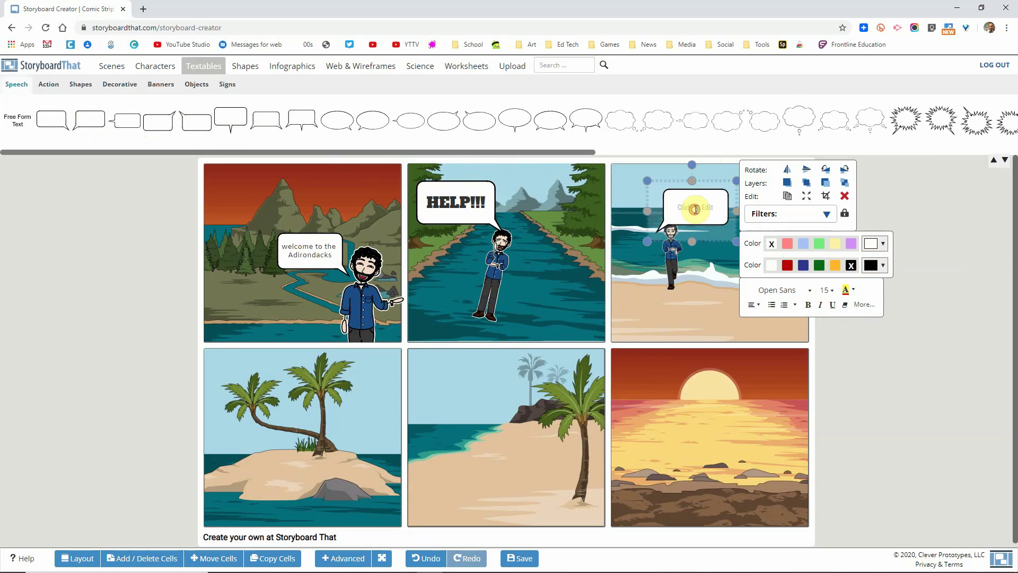
click(696, 210)
text(such a great day for a walk)
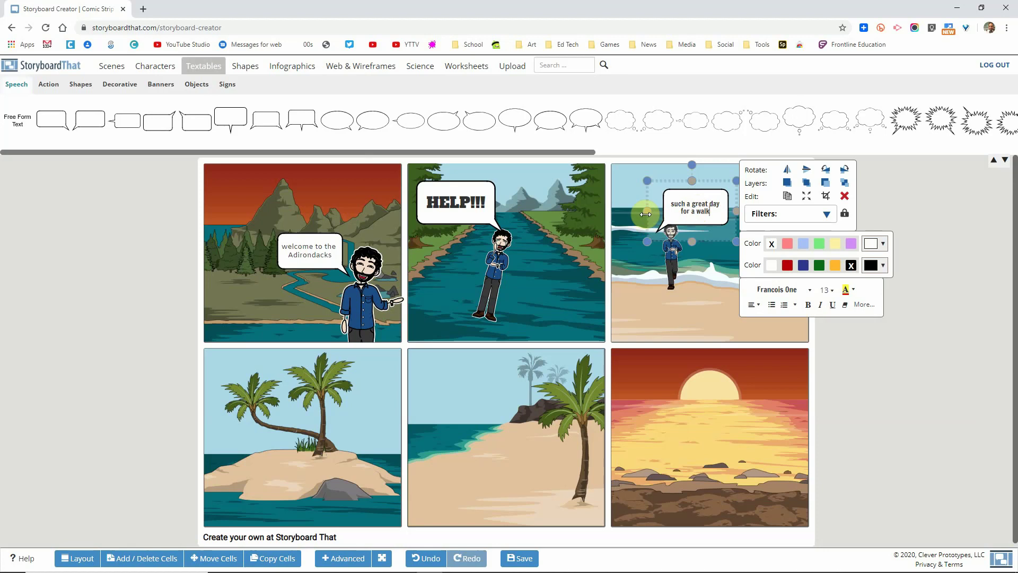
click(661, 240)
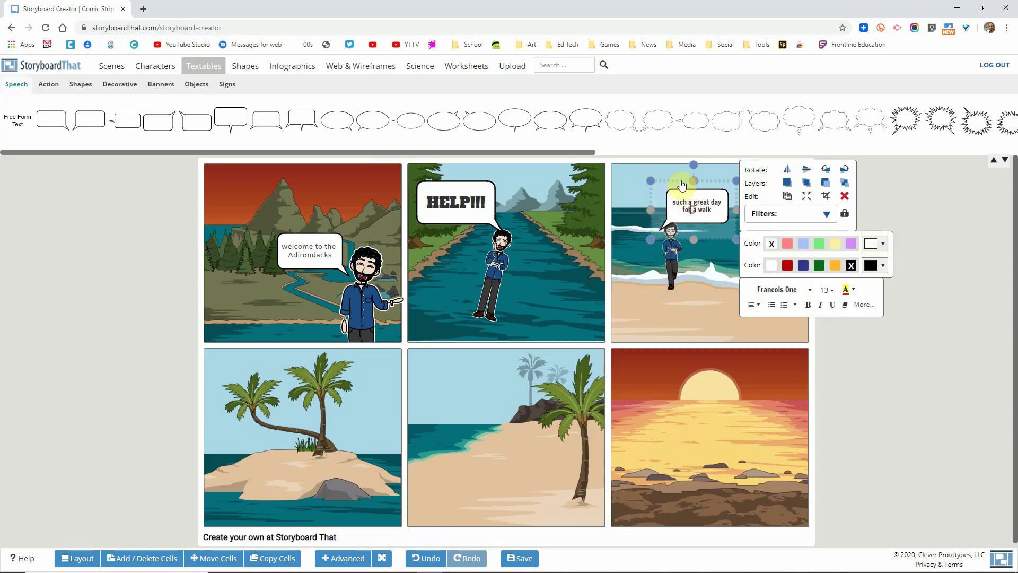
click(694, 186)
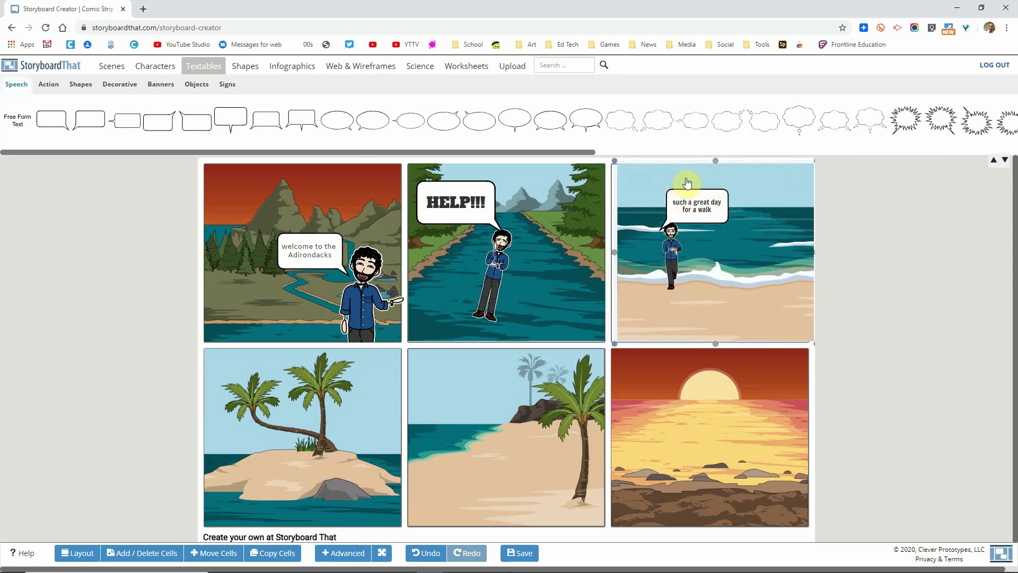
click(717, 213)
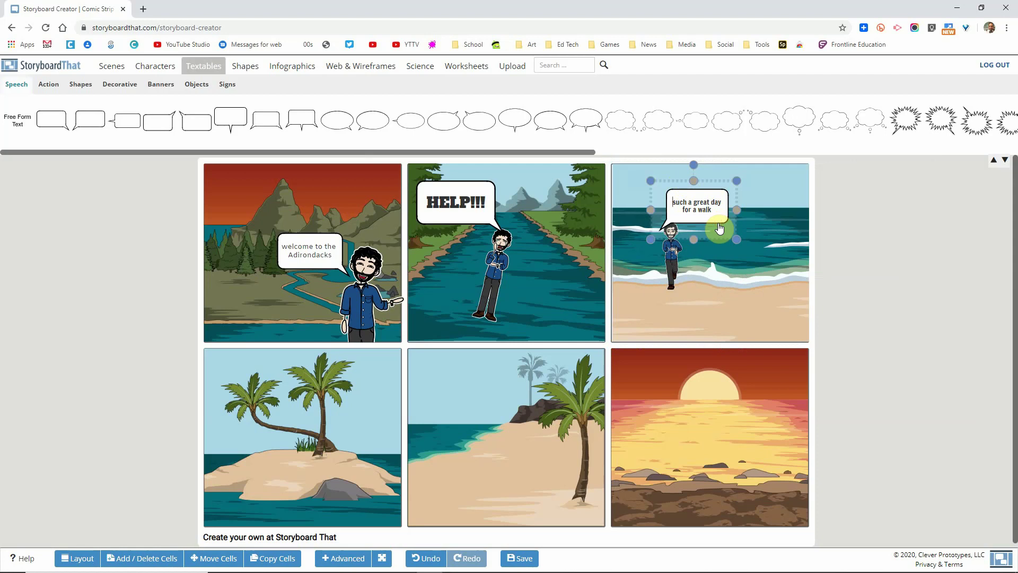
drag(718, 227, 740, 219)
click(727, 317)
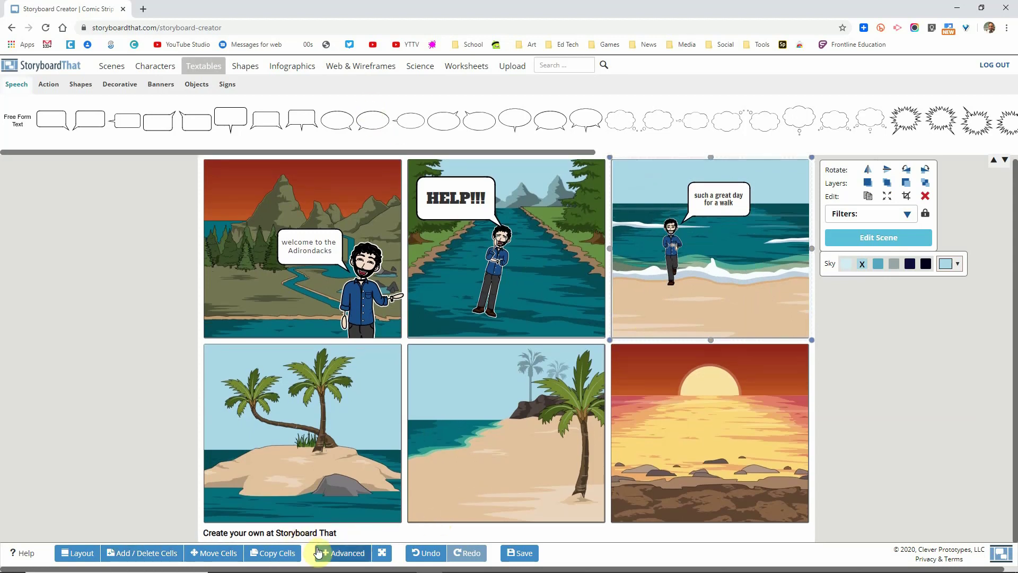
click(77, 556)
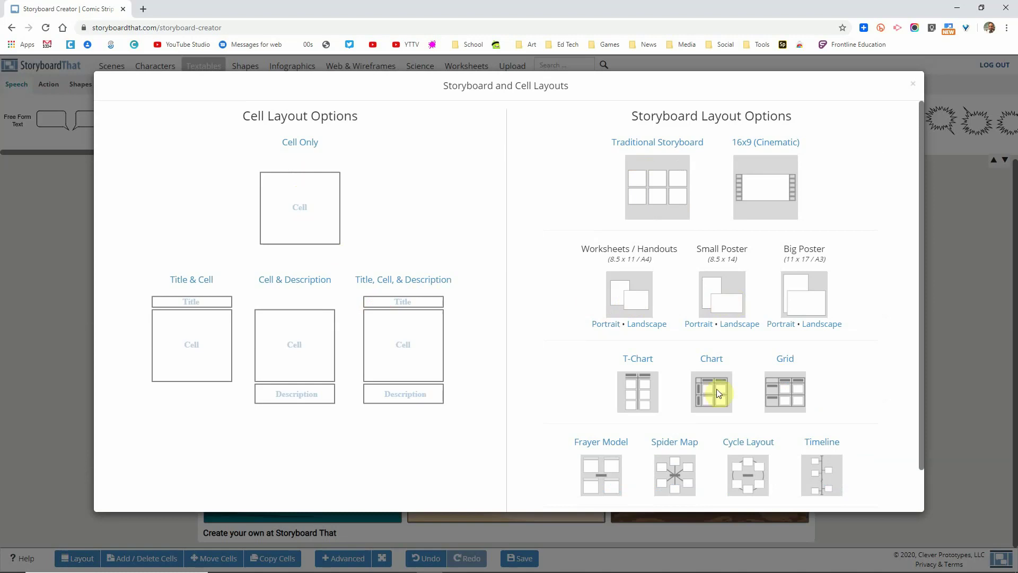
scroll(636, 445, down, 2)
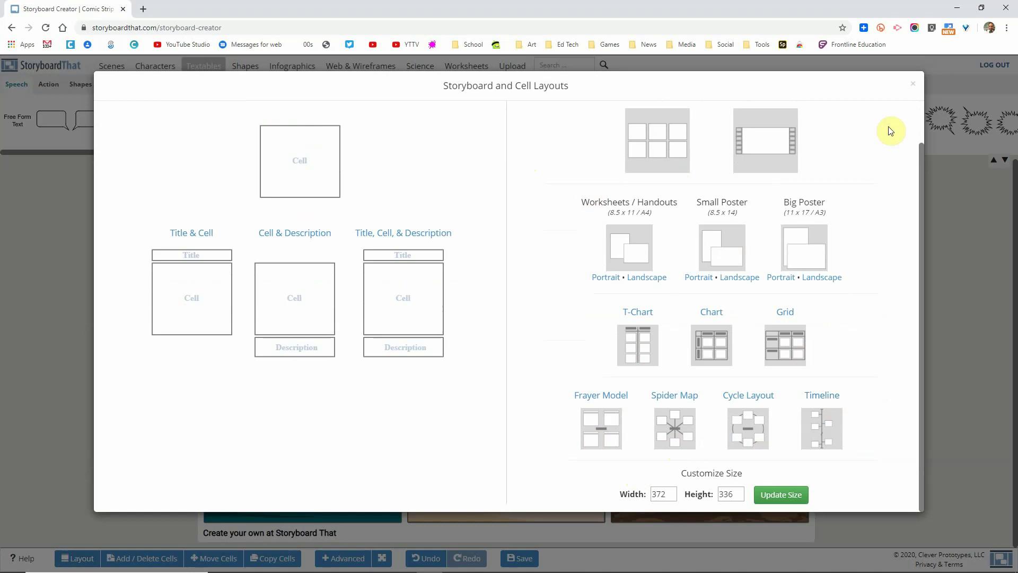
click(912, 84)
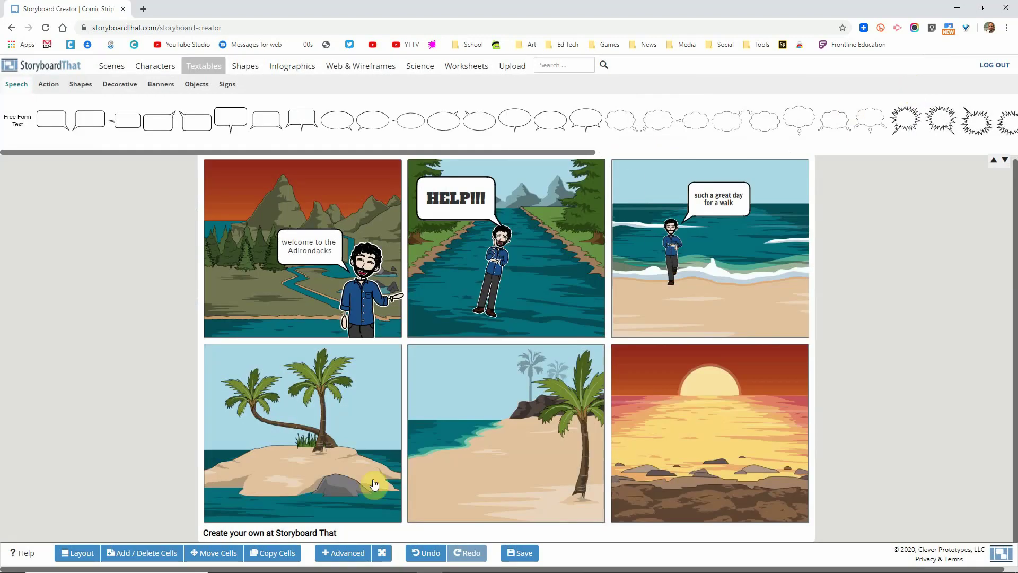
Step: Save the storyboard titled 'The outdoors', marked Not for an Assignment
click(522, 556)
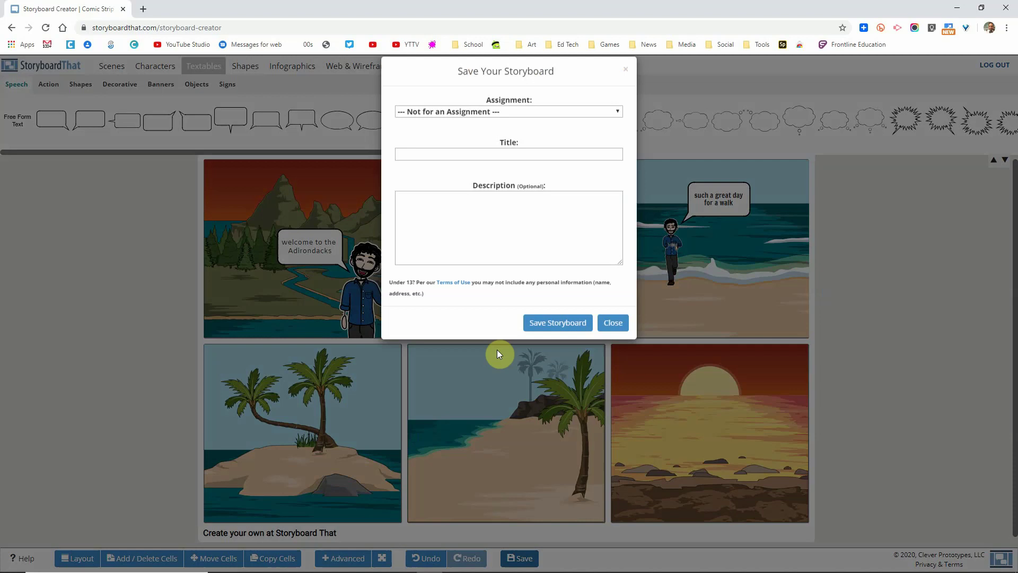
click(498, 126)
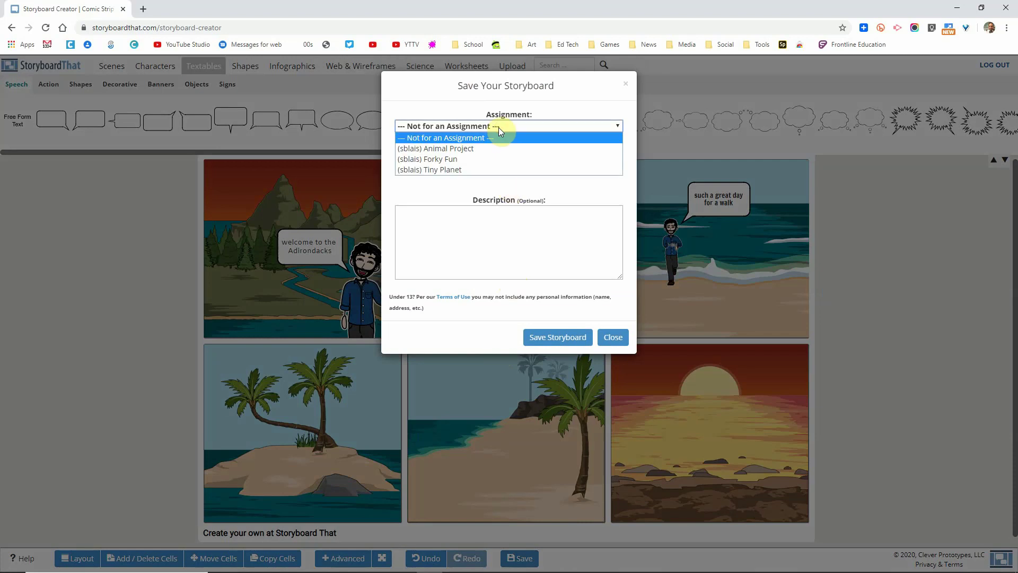
click(459, 137)
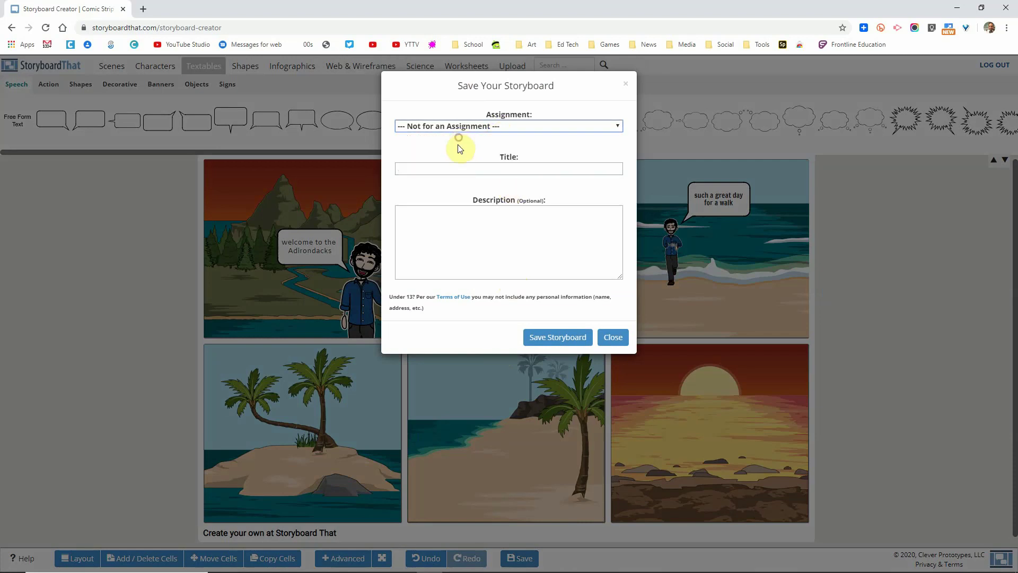
click(456, 170)
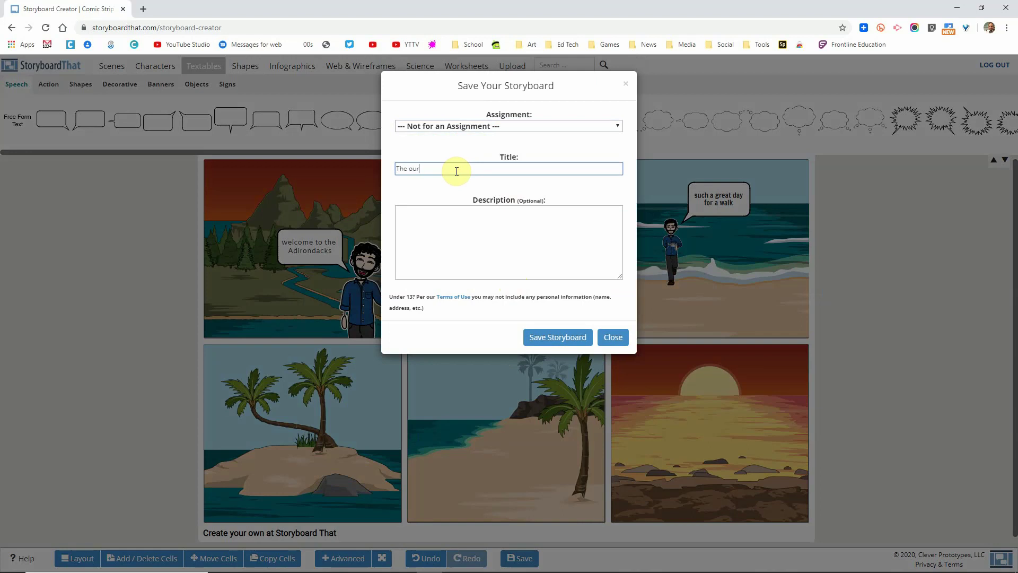
click(467, 227)
click(562, 340)
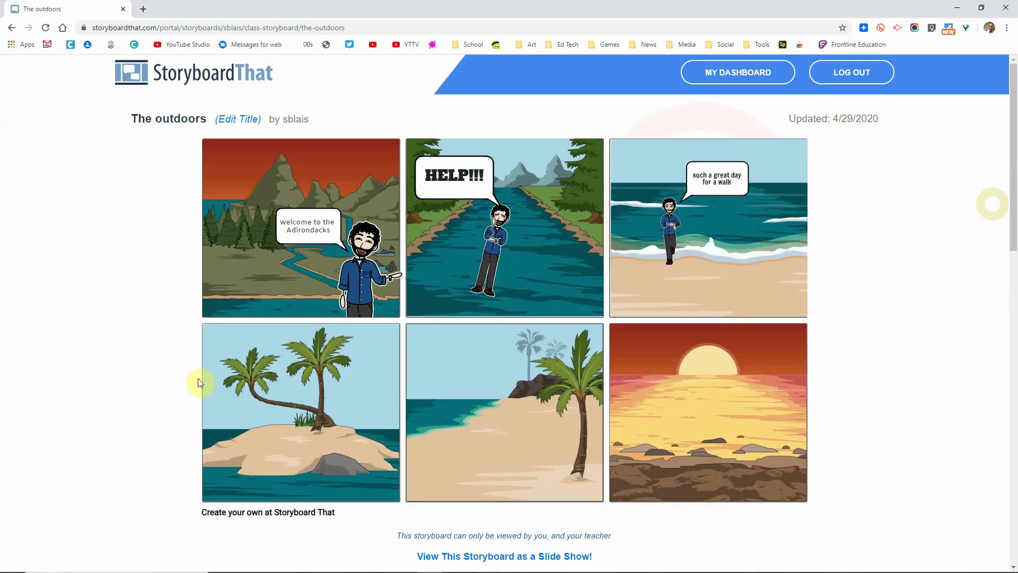
scroll(108, 400, down, 3)
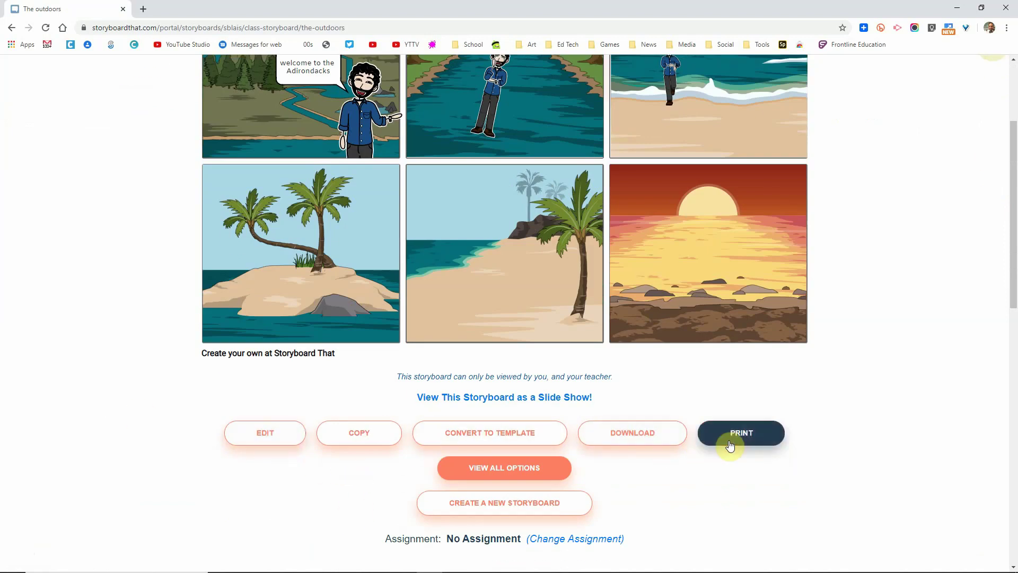
scroll(611, 504, up, 2)
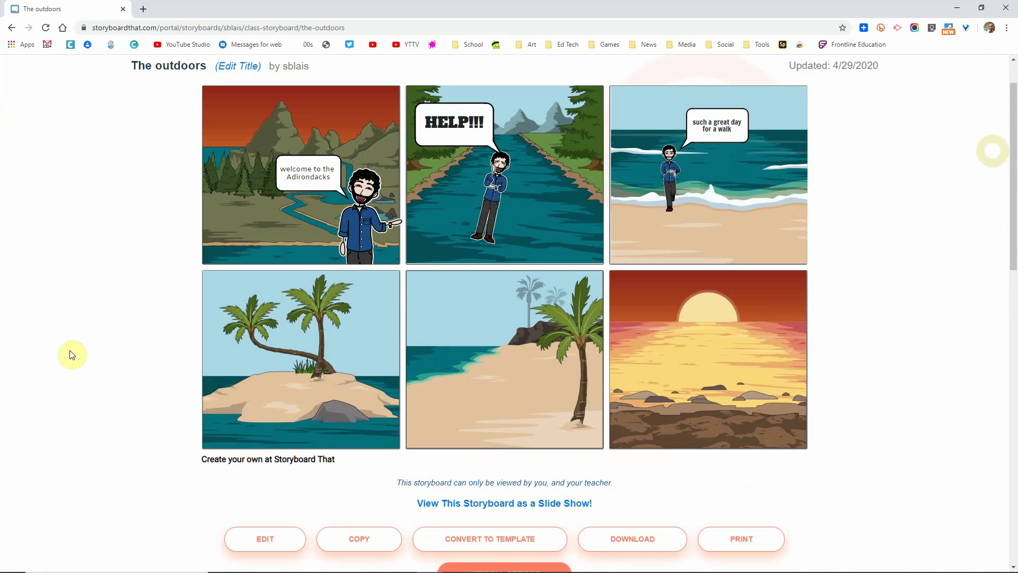